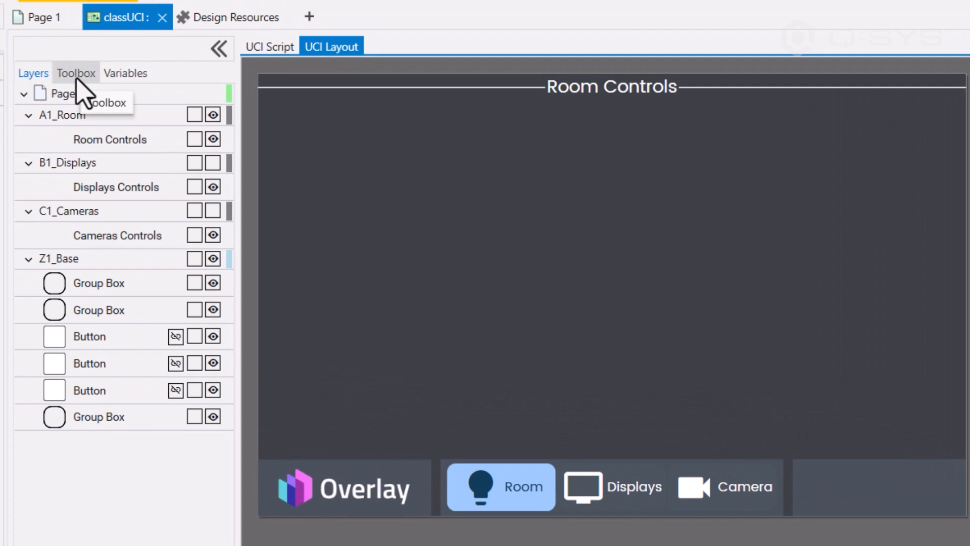
- Open the control panel of the 3-Channel Gain component on the Page 1 schematic
left_click(77, 76)
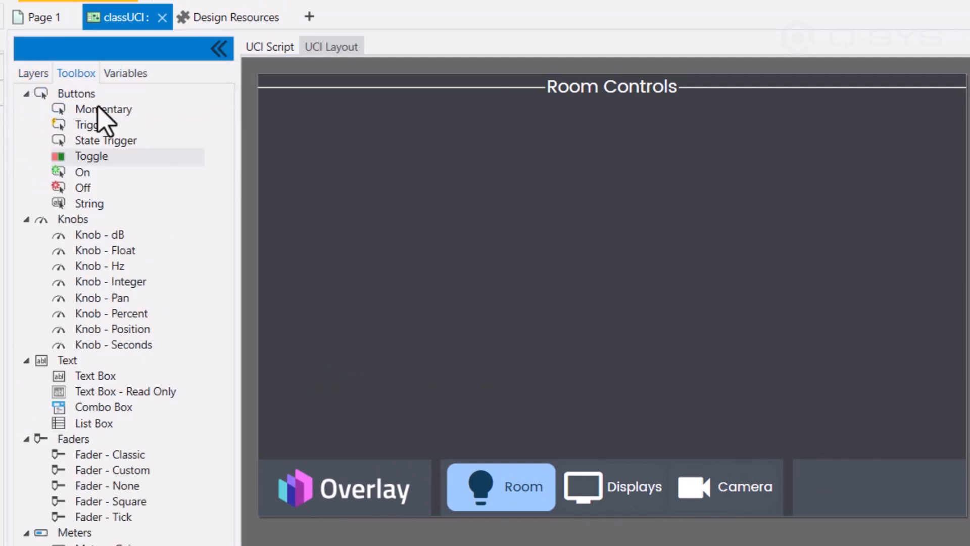
left_click(41, 17)
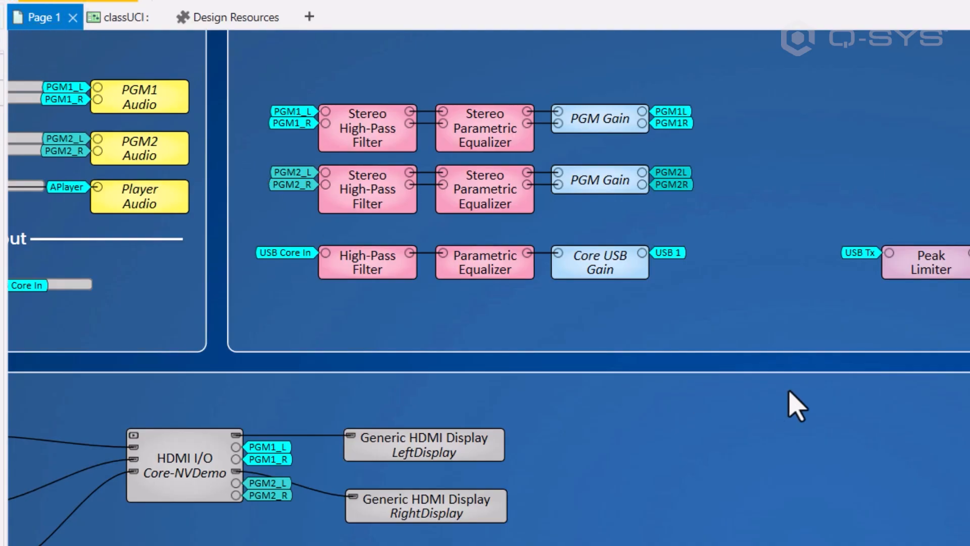
scroll(824, 411, "up", 3)
scroll(824, 412, "up", 4)
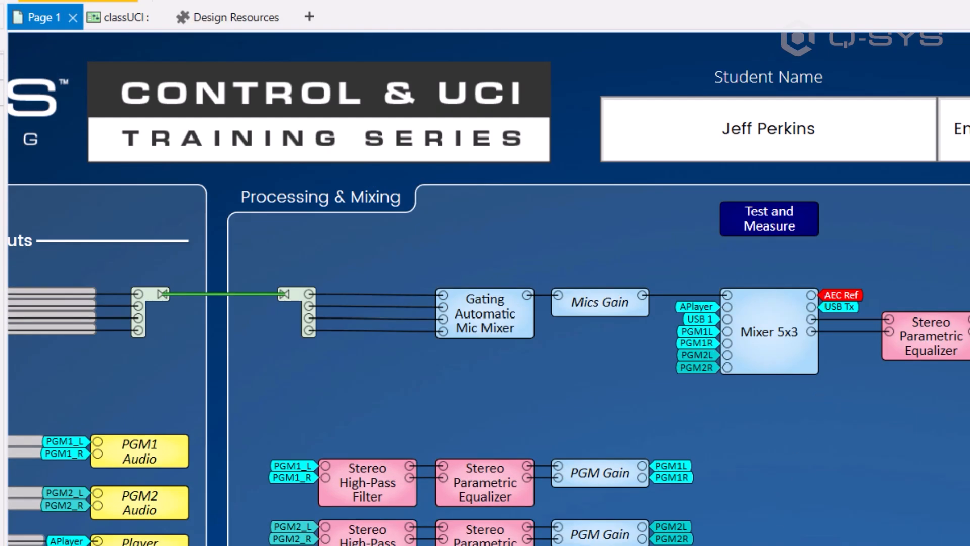
scroll(488, 364, "right", 8)
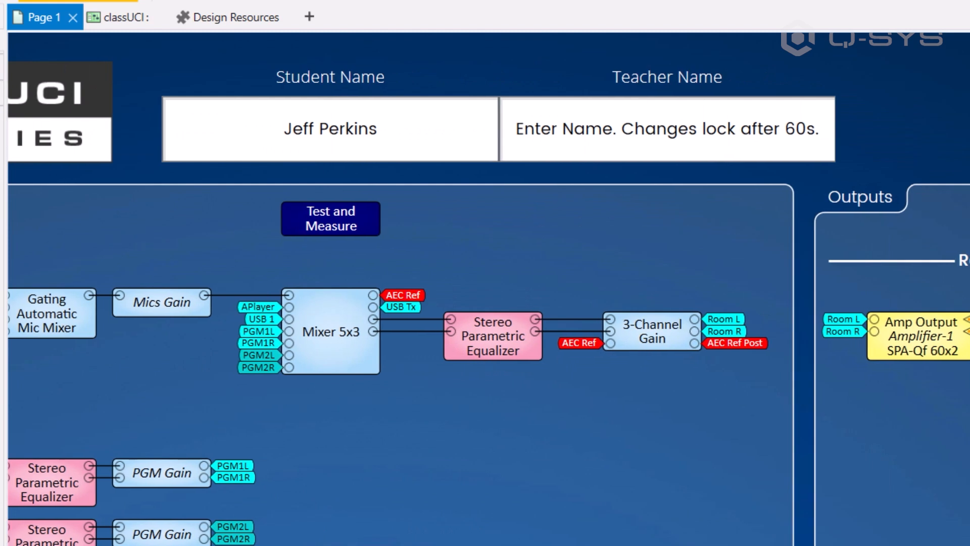
left_click(654, 344)
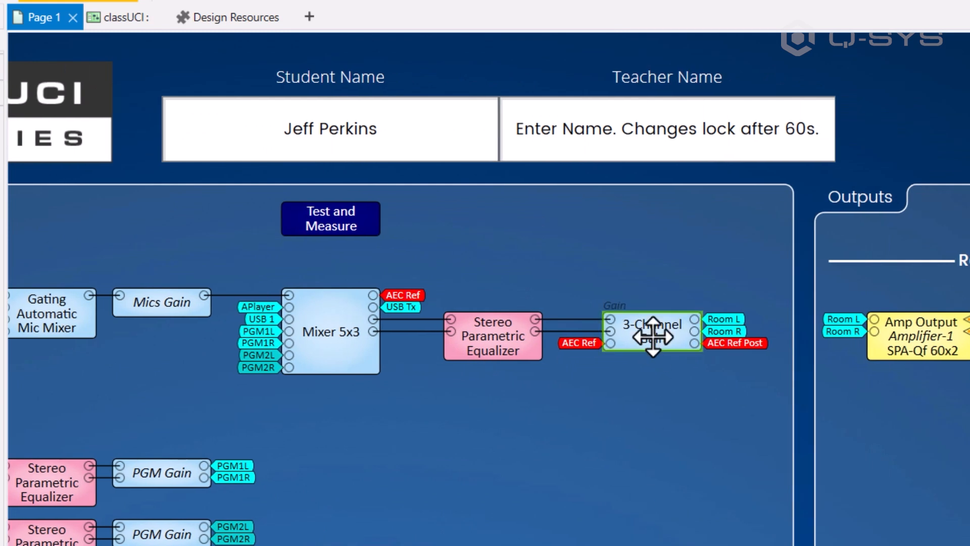
double_click(627, 330)
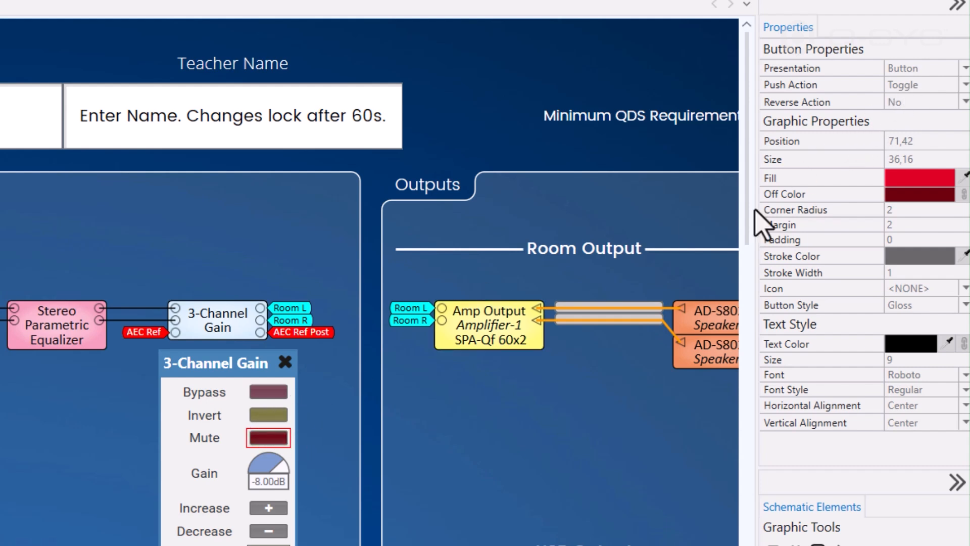
- Inspect the properties of the 3-Channel Gain's Increase, Decrease and Gain controls
left_click(268, 508)
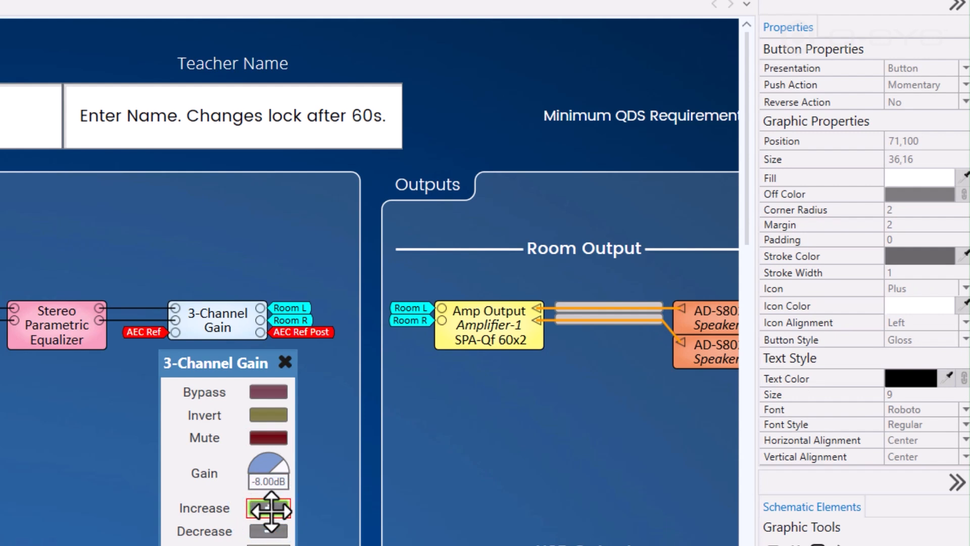
left_click(269, 531)
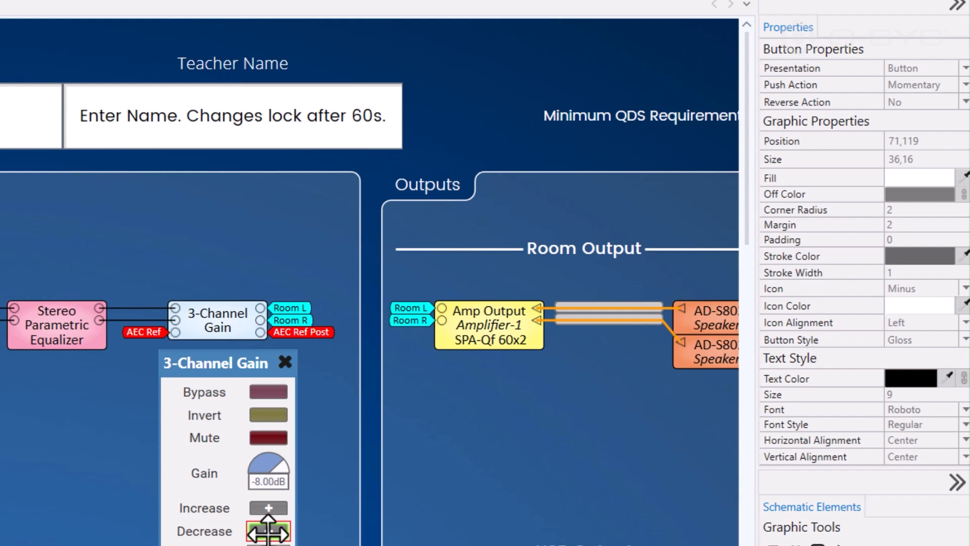
left_click(265, 475)
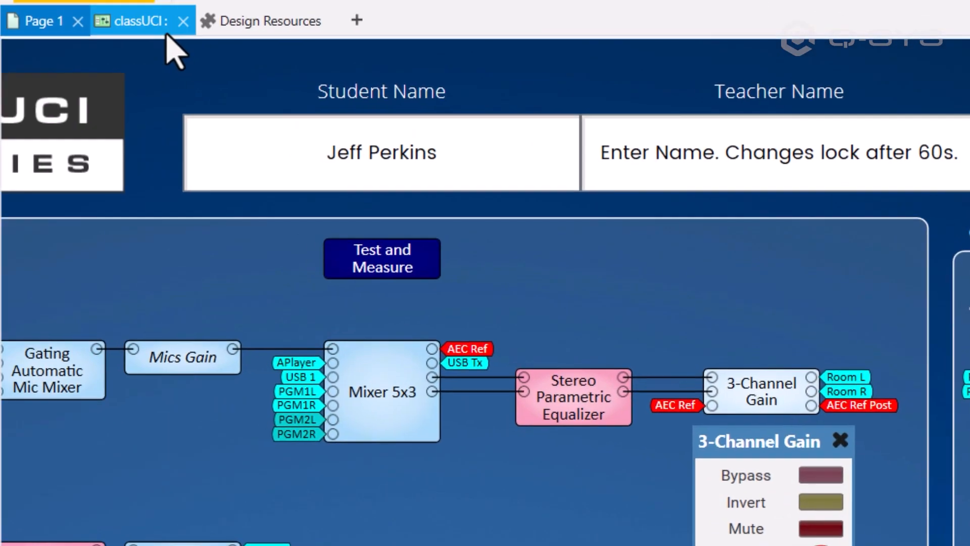
- Add a Toggle button, two Momentary buttons and a Knob - dB to the Room Controls area of the classUCI layout
left_click(163, 28)
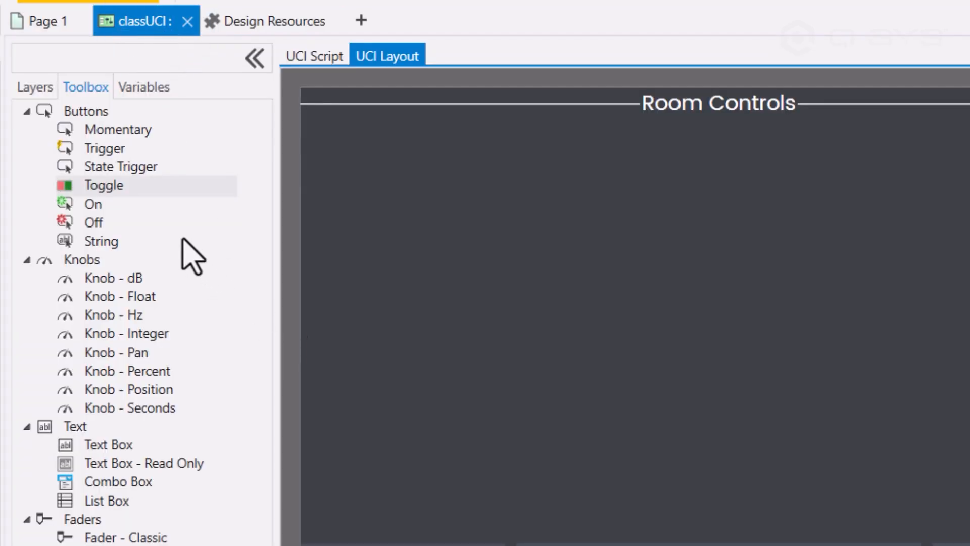
left_click_drag(121, 187, 809, 347)
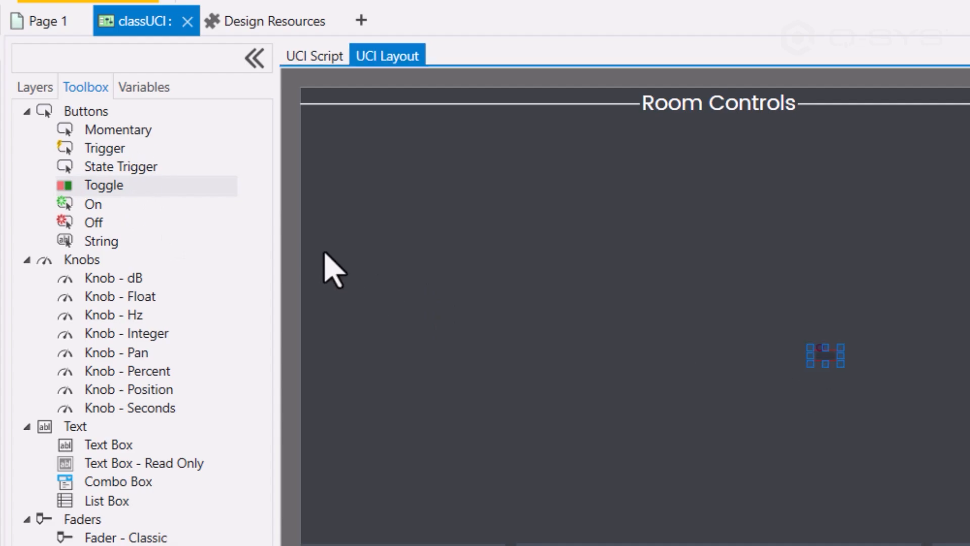
left_click(127, 131)
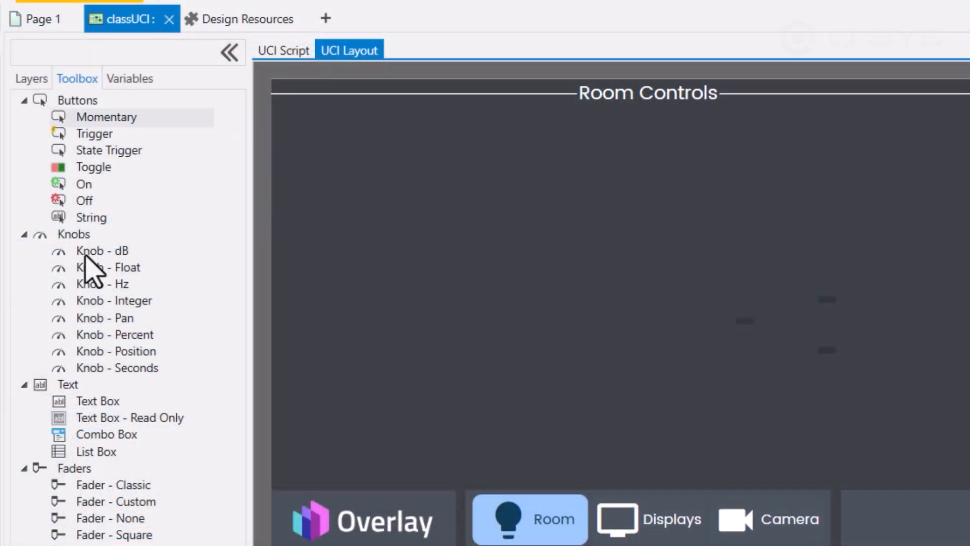
left_click_drag(85, 255, 926, 354)
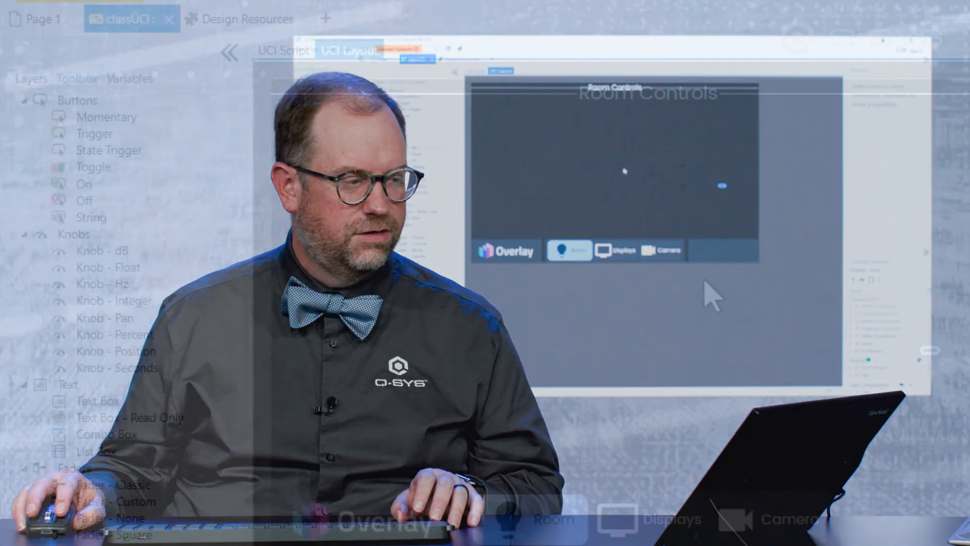
- Set the size of the toggle button and both momentary buttons to 90,90
left_click_drag(693, 255, 854, 384)
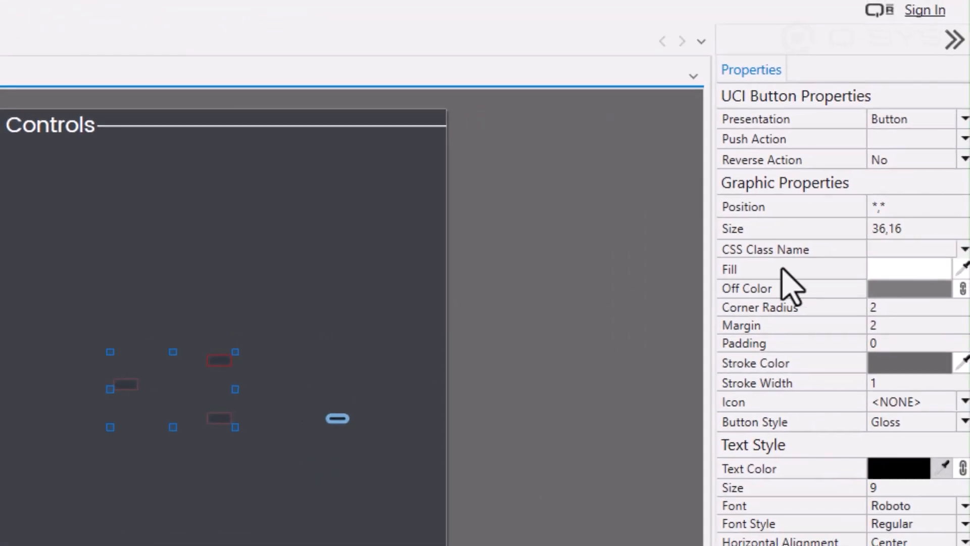
left_click(917, 227)
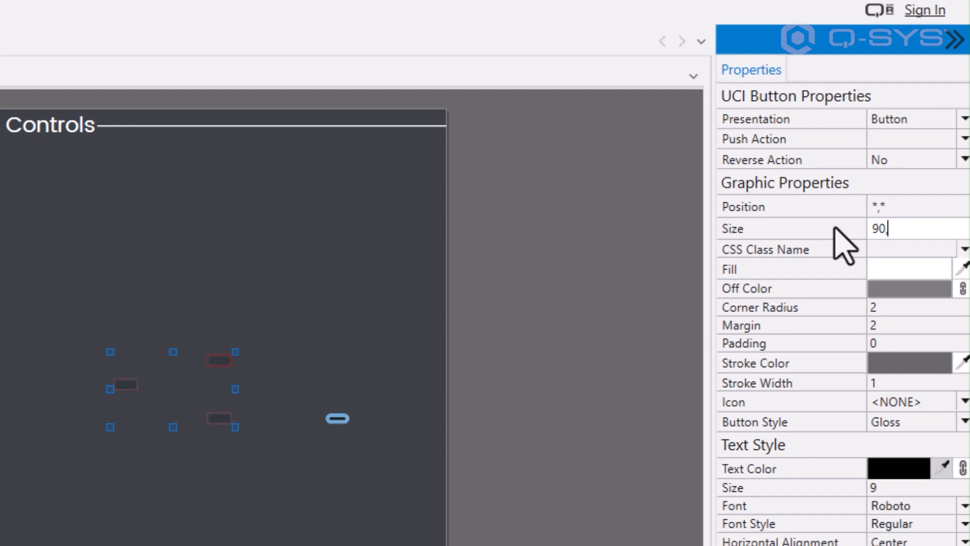
left_click(356, 265)
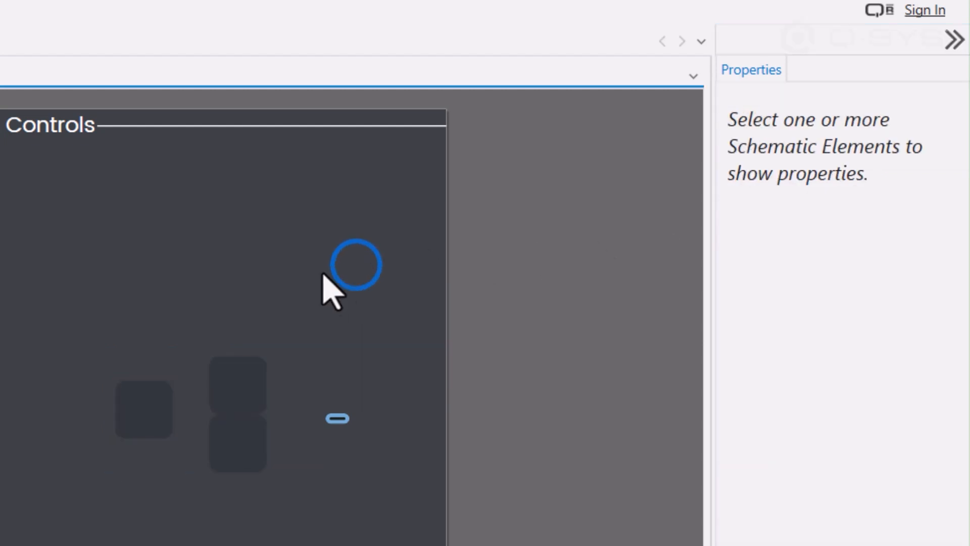
- Rename the toggle button's control as btnVolMute
left_click(158, 397)
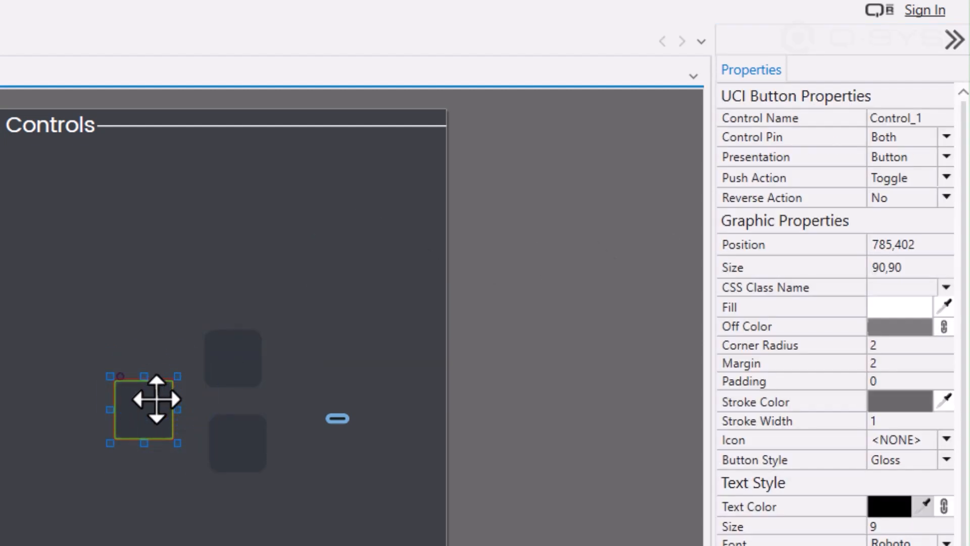
left_click(930, 119)
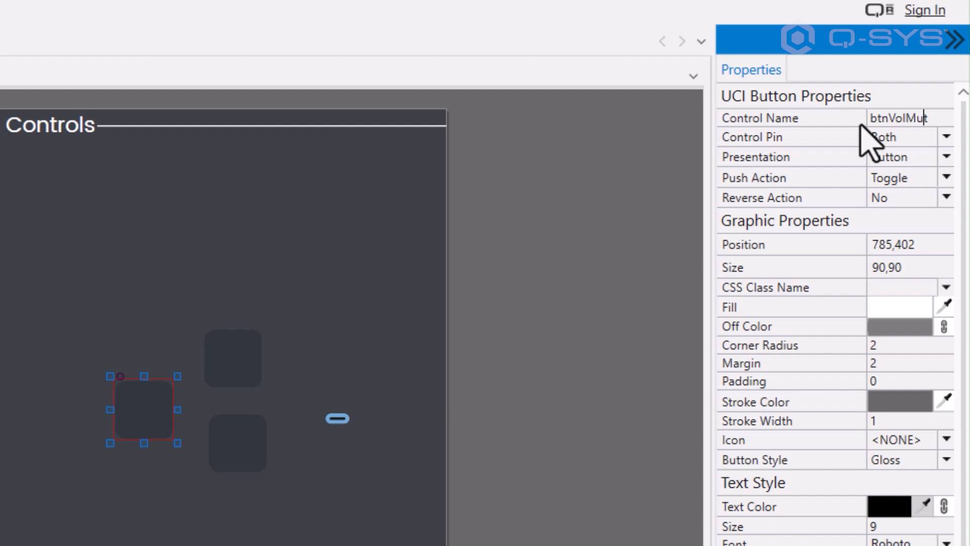
left_click(101, 284)
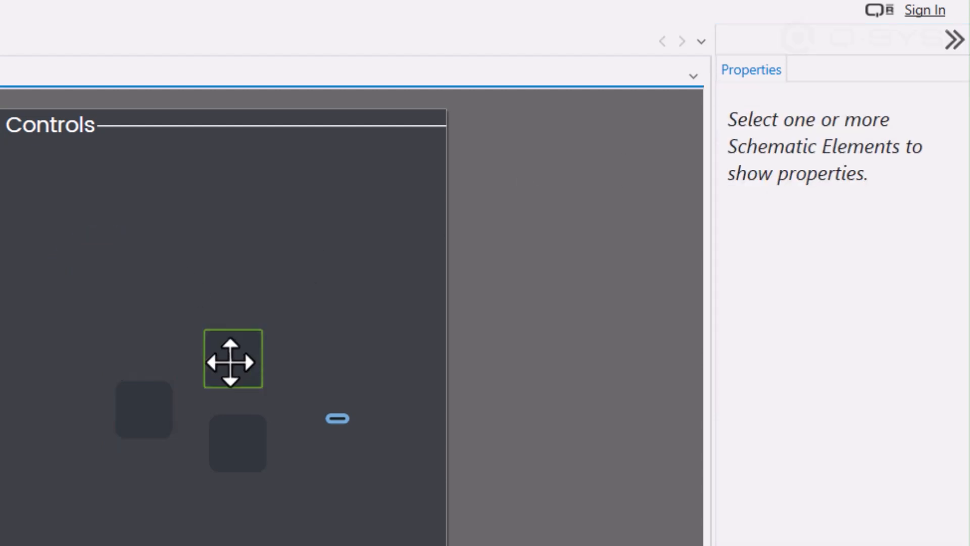
- Rename the lower momentary button's control as btnVolUp and the upper one's as btnVolDown
left_click(232, 358)
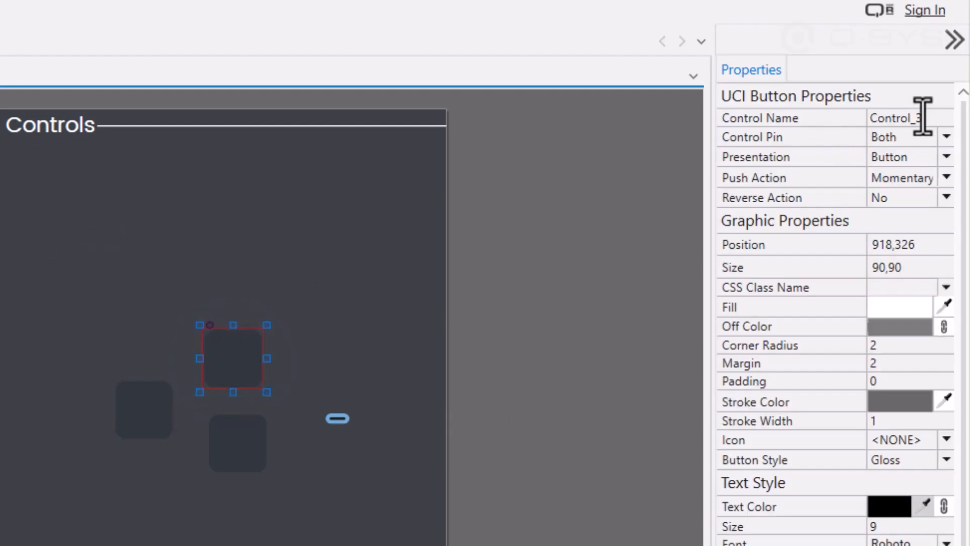
left_click(251, 437)
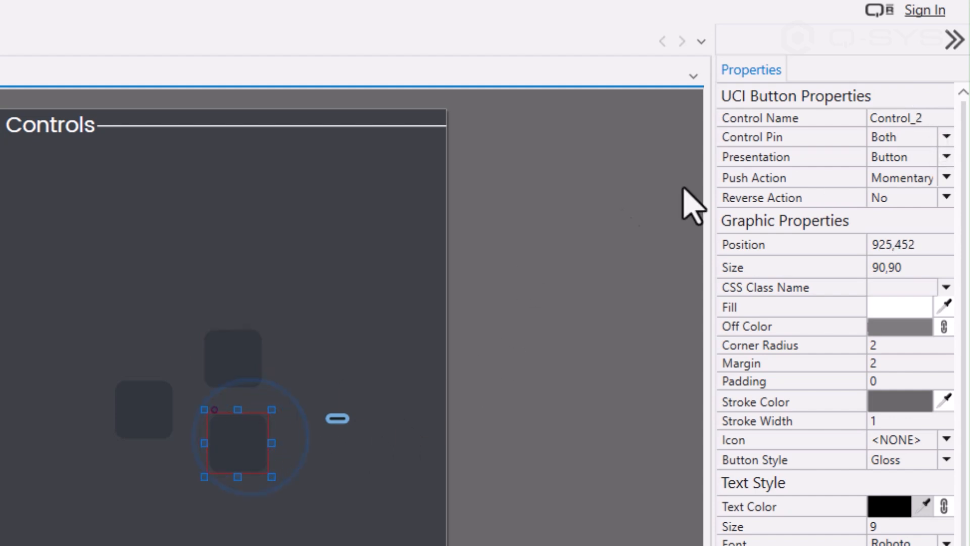
double_click(915, 120)
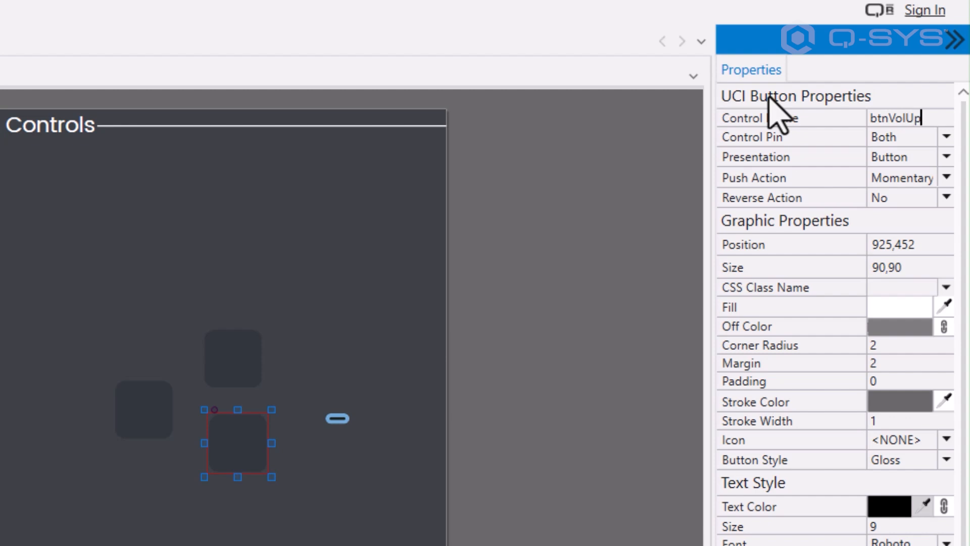
left_click(251, 365)
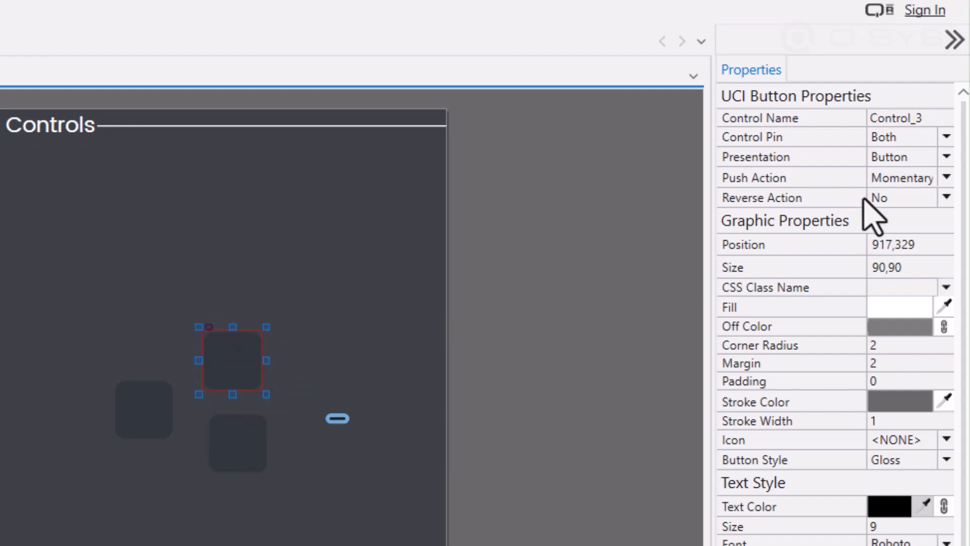
double_click(925, 122)
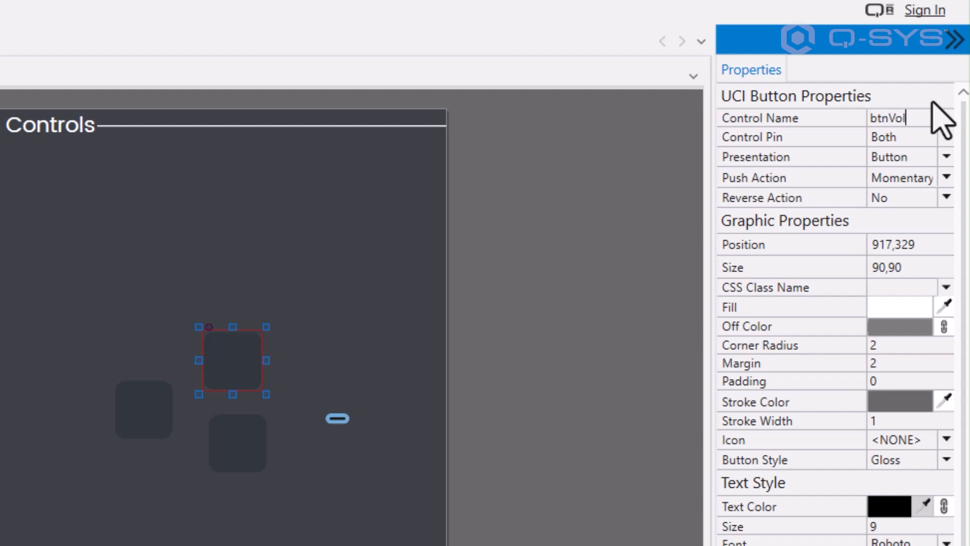
left_click_drag(257, 372, 255, 372)
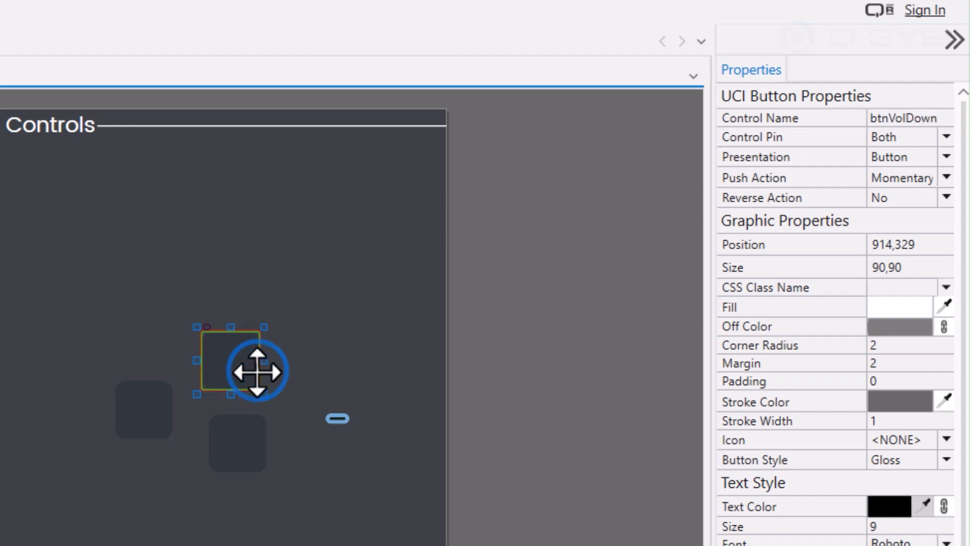
- Assign the CSS class icon_vol_down to the btnVolDown button and icon_vol_up to the btnVolUp button
left_click(940, 286)
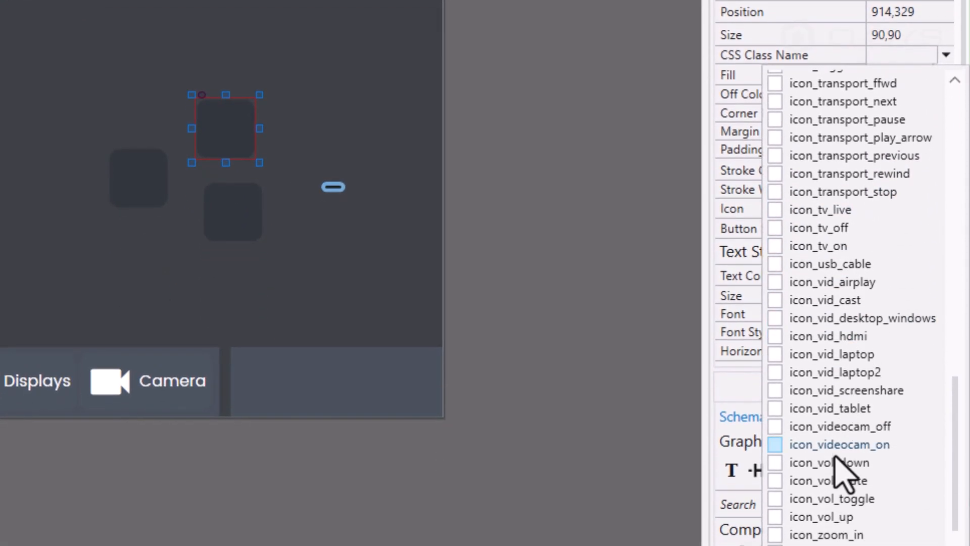
left_click(835, 460)
left_click(249, 223)
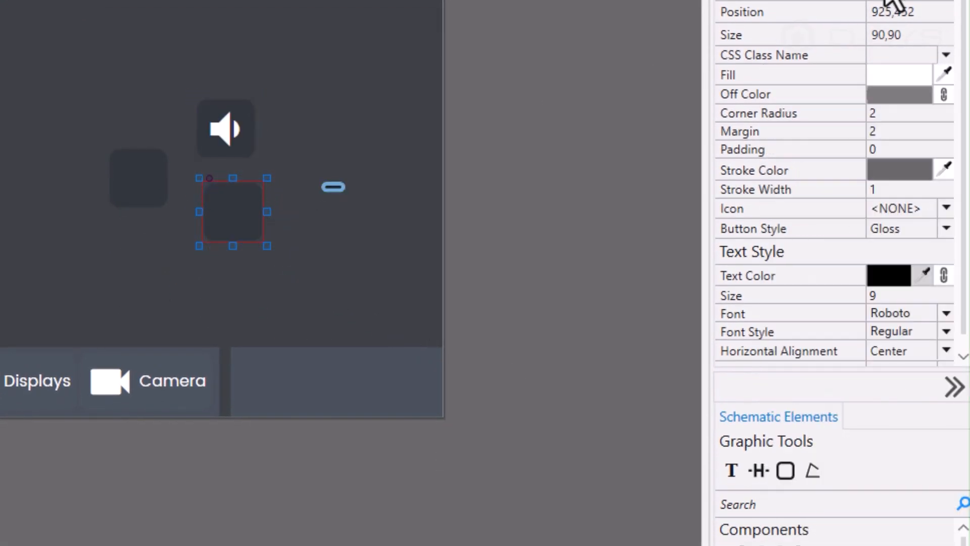
left_click(943, 52)
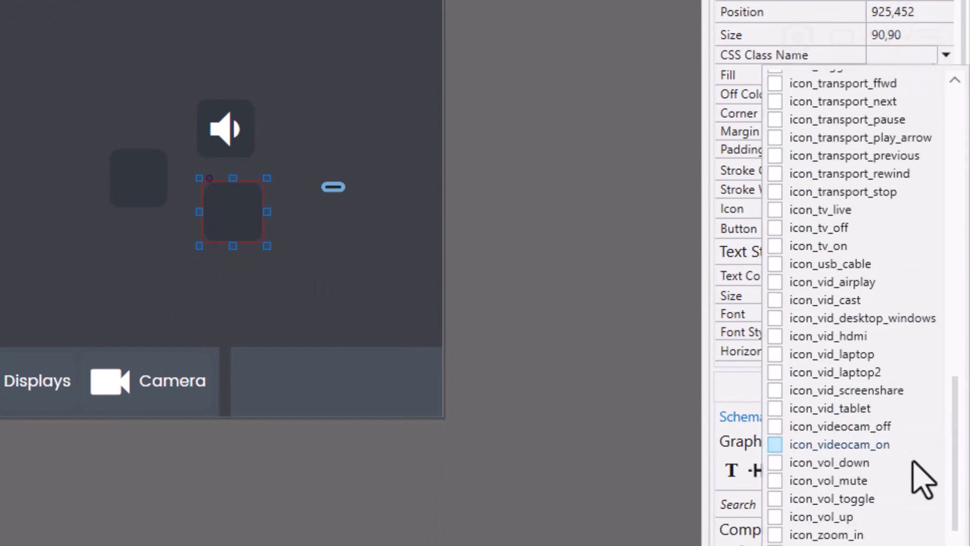
left_click(845, 517)
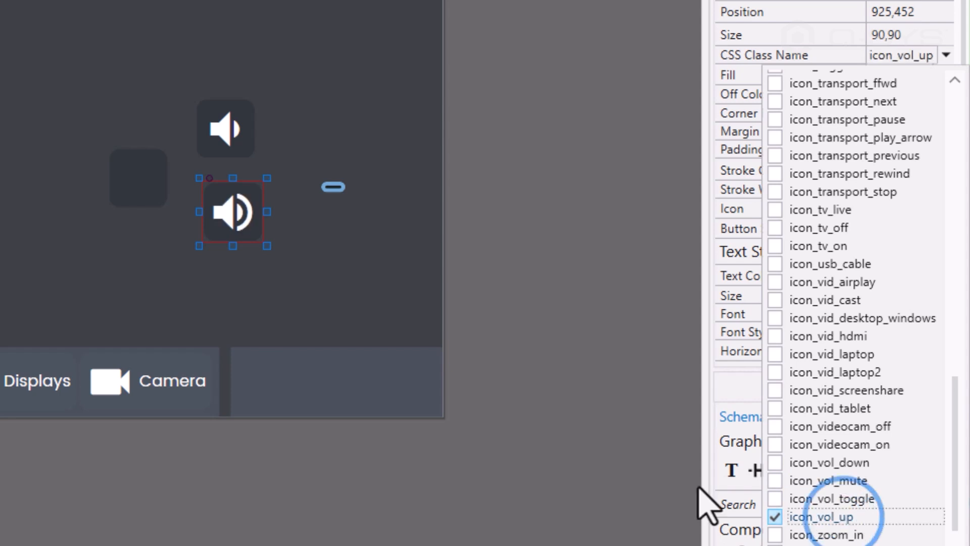
- Assign the CSS class button_mute to the volume mute toggle button
left_click(162, 197)
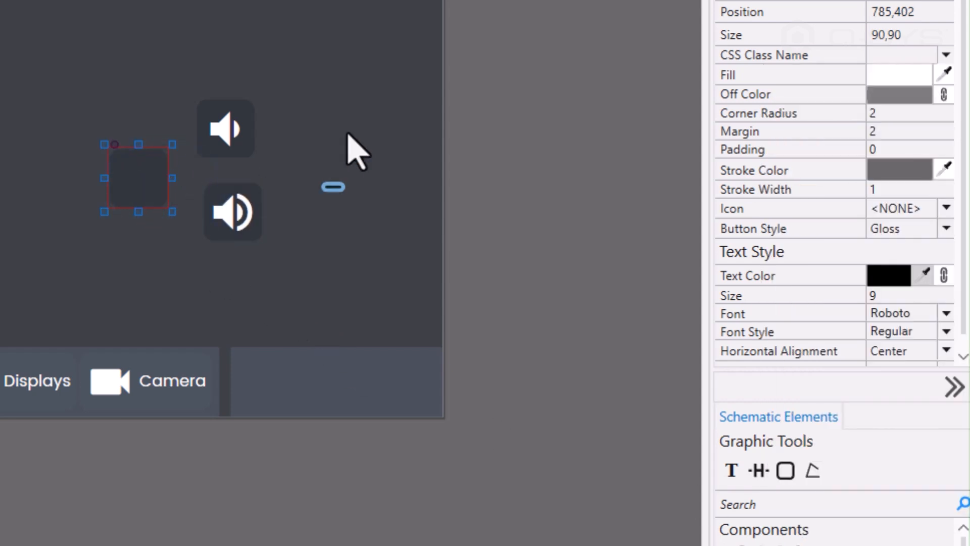
left_click(945, 55)
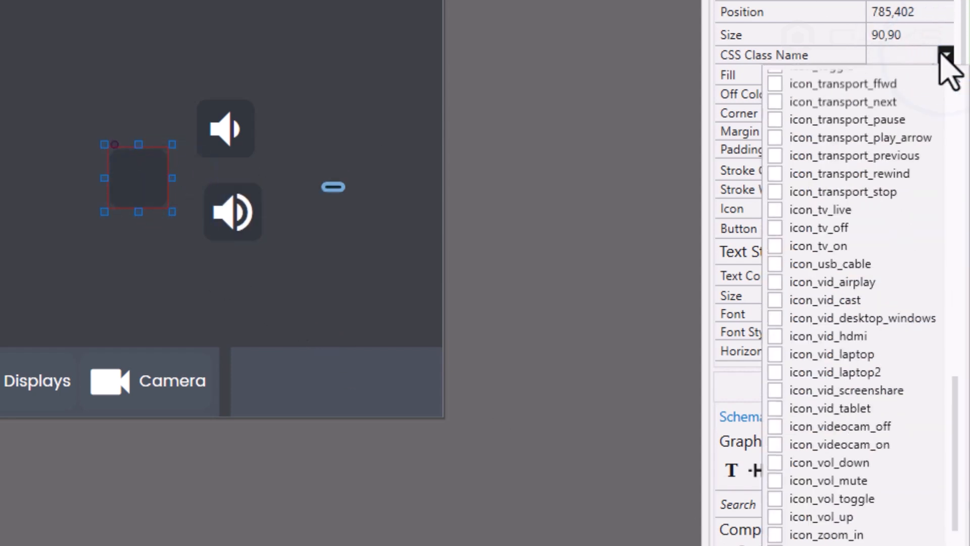
scroll(880, 141, "up", 20)
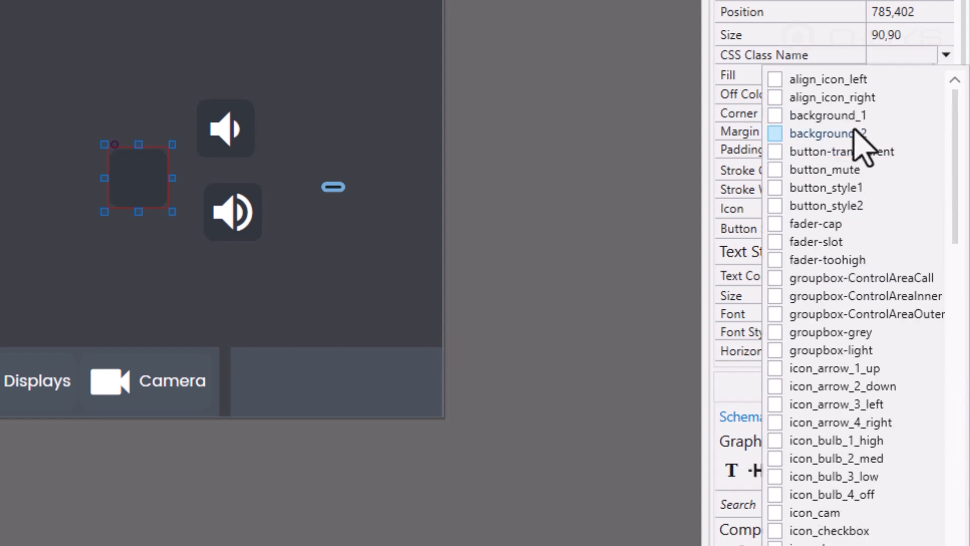
left_click(835, 170)
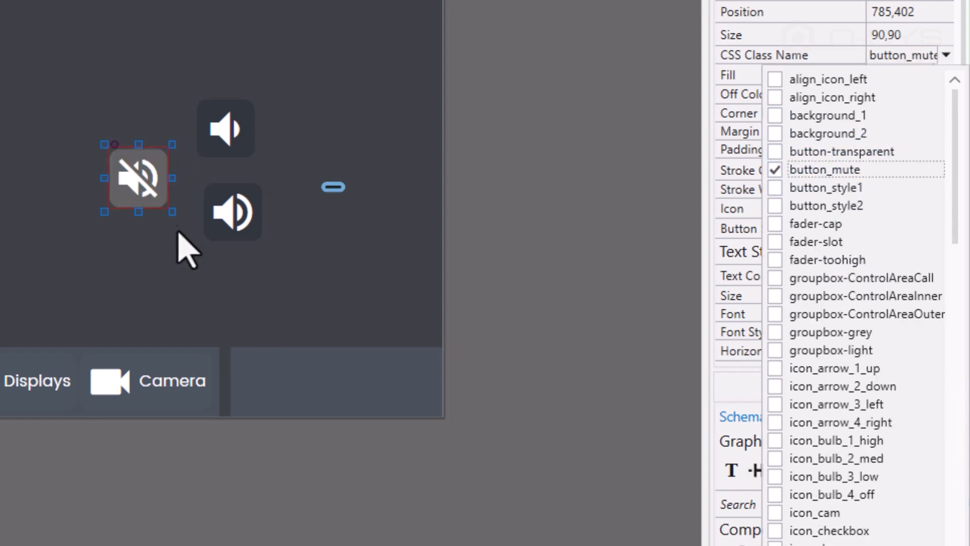
left_click(177, 238)
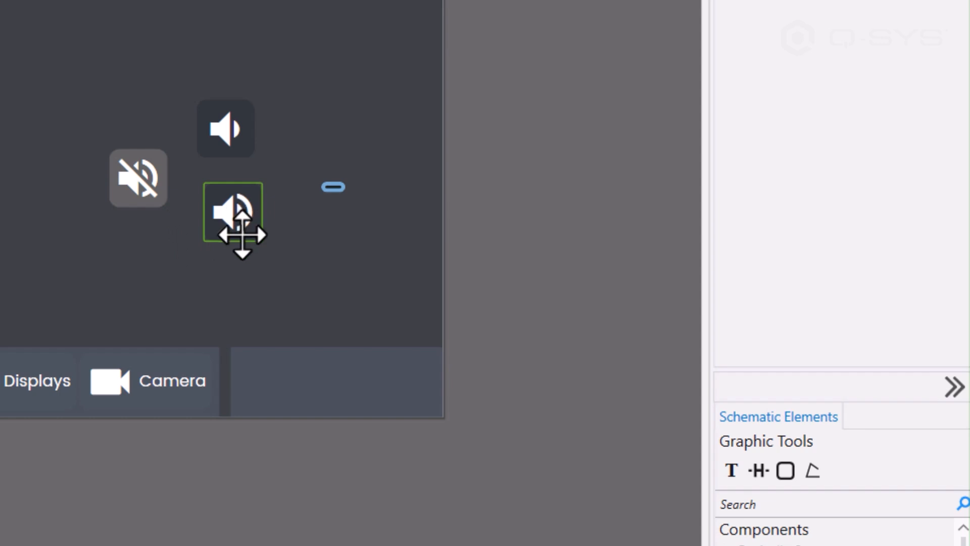
- Arrange the volume buttons in one aligned row, with volume down left of the mute button and volume up right of it
left_click_drag(237, 226, 222, 202)
left_click_drag(228, 133, 79, 193)
left_click(154, 245)
left_click_drag(212, 244, 66, 167)
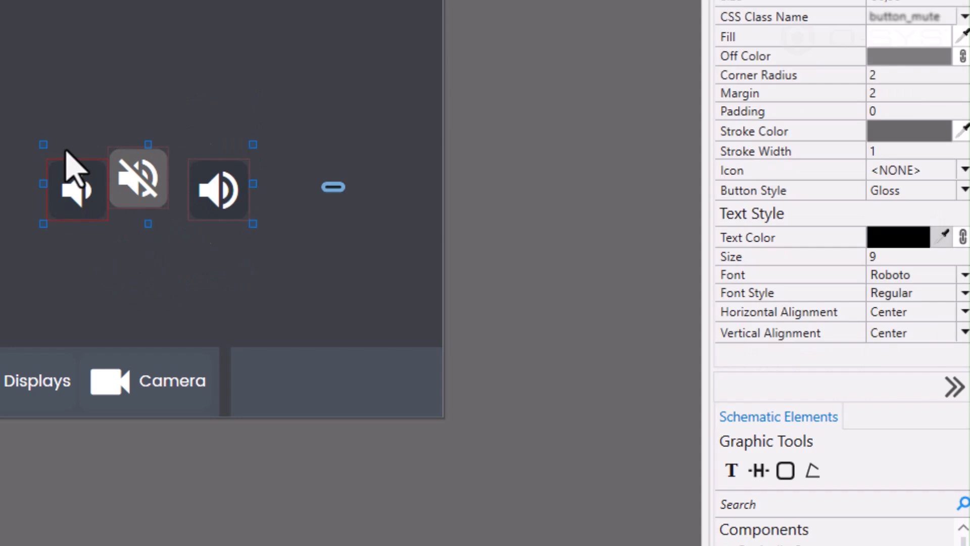
right_click(124, 167)
left_click(284, 428)
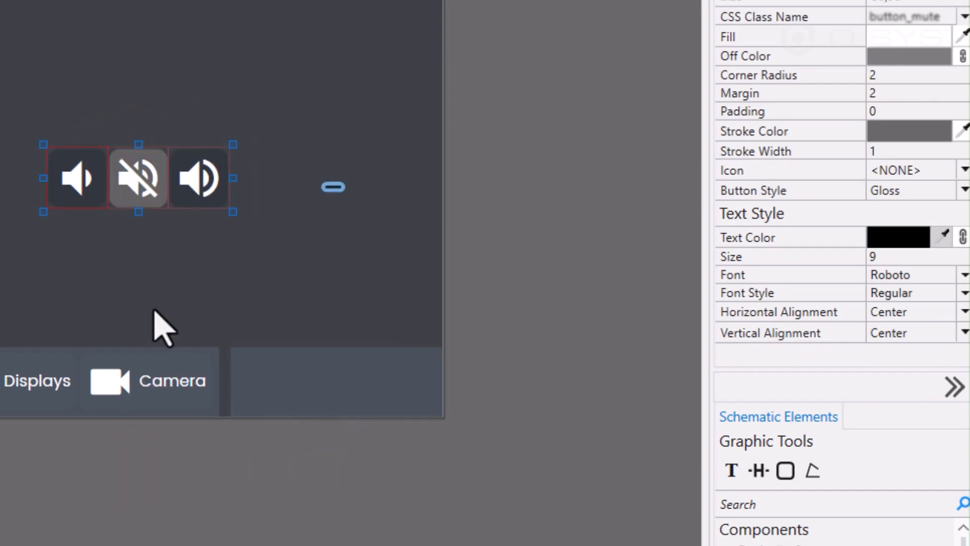
left_click(153, 303)
- Move the three volume buttons together into the empty footer box beside the Camera button
left_click(147, 165)
left_click_drag(217, 230, 276, 370)
left_click(298, 379)
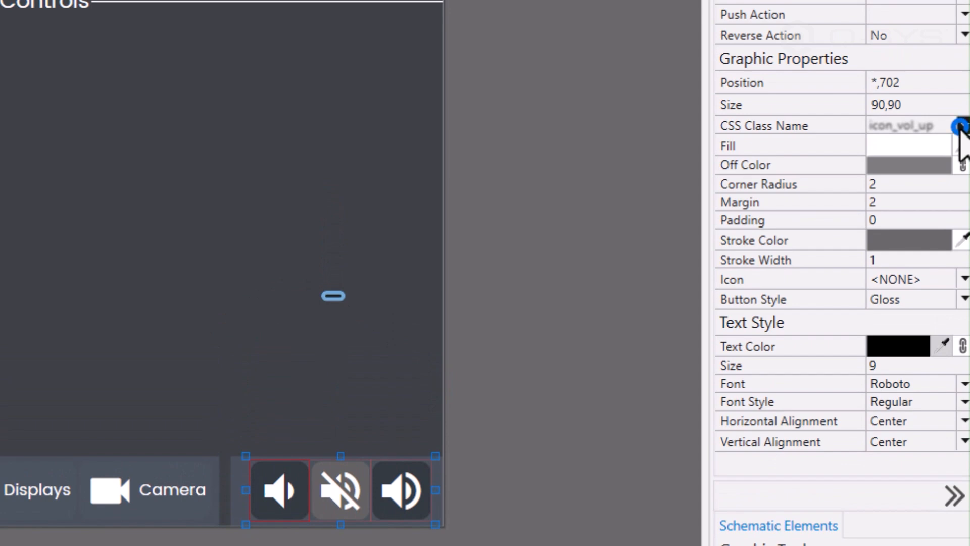
- Add the CSS class button-transparent to the three selected volume buttons
left_click(959, 128)
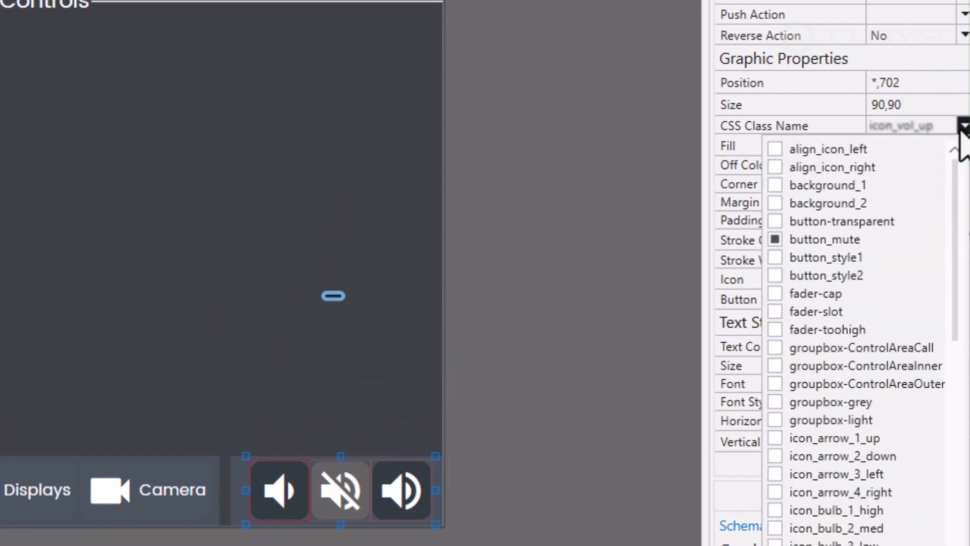
left_click(855, 222)
left_click(147, 223)
left_click(167, 230)
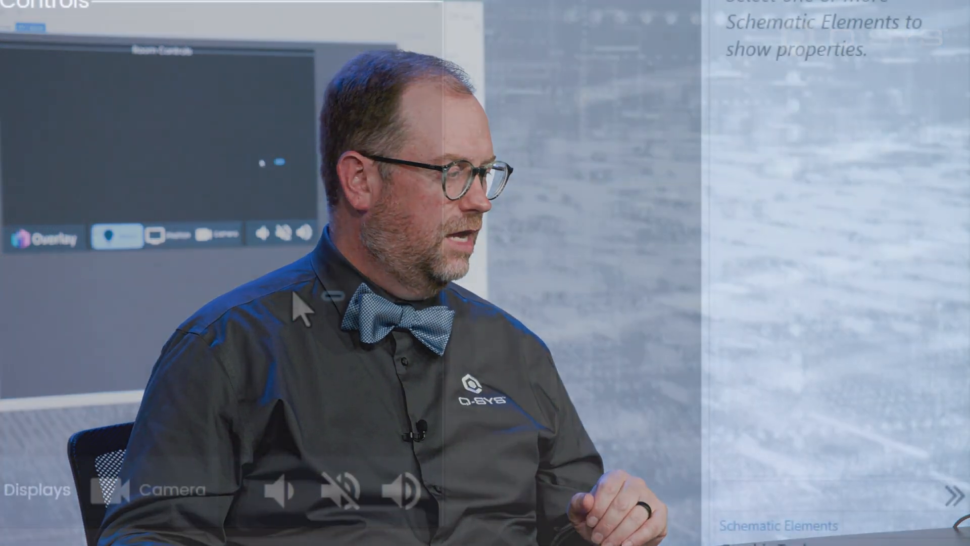
- Rename the dB knob's control as knbVolLevel
left_click_drag(363, 327, 302, 271)
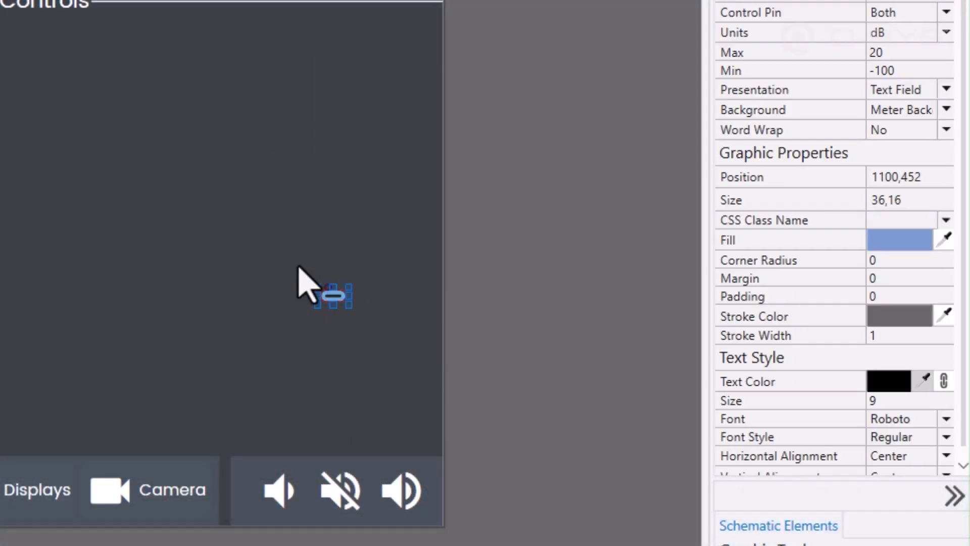
double_click(910, 104)
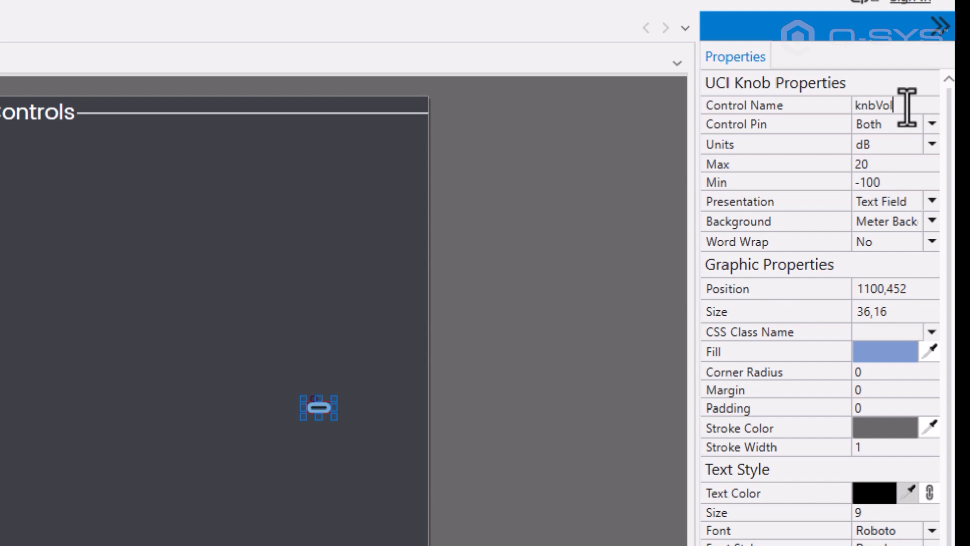
type("knbVolLevel")
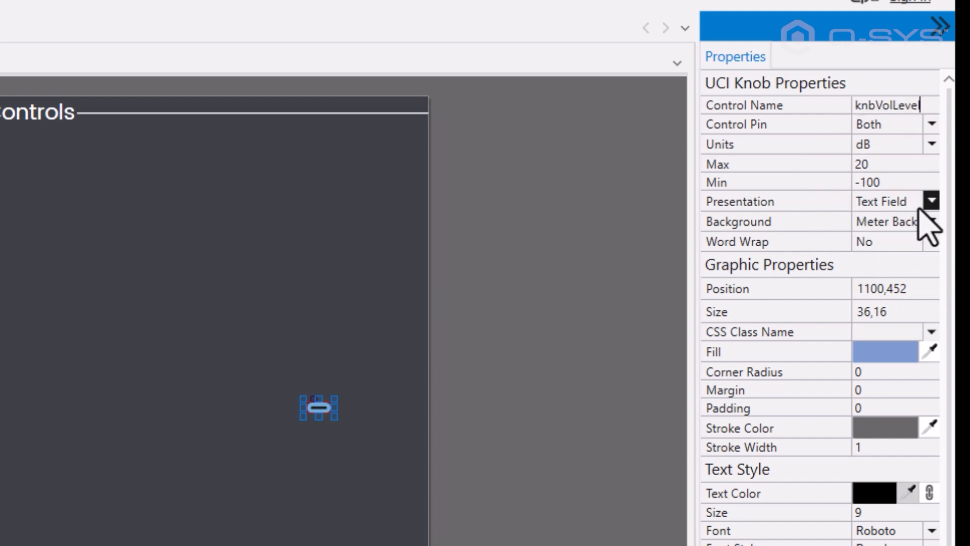
- Present the volume level knob as a Meter and assign it the CSS class meter-indicator
left_click(932, 203)
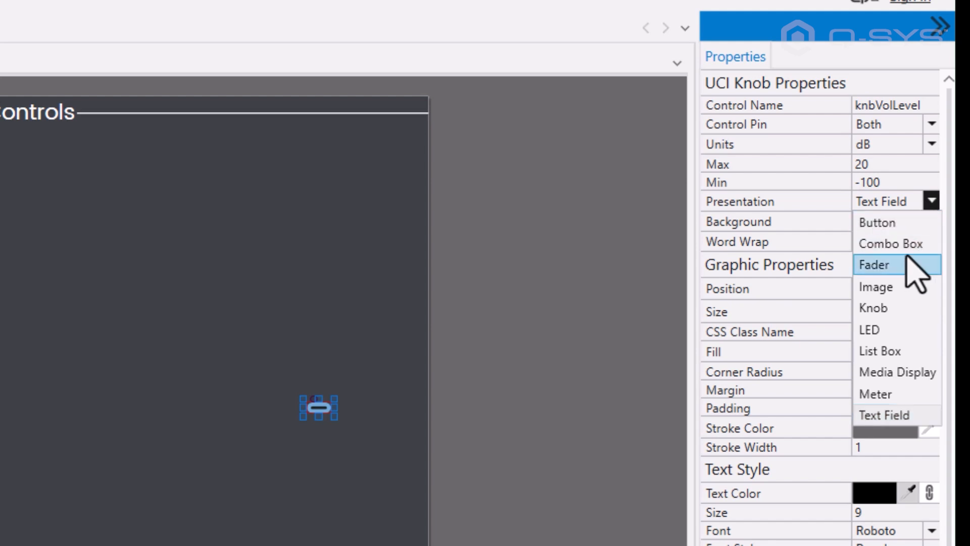
left_click(891, 393)
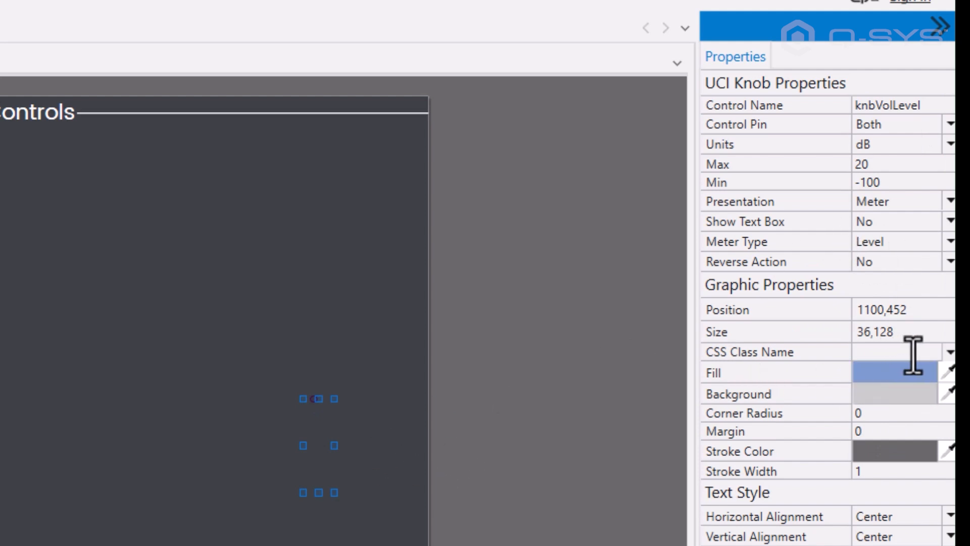
left_click(949, 352)
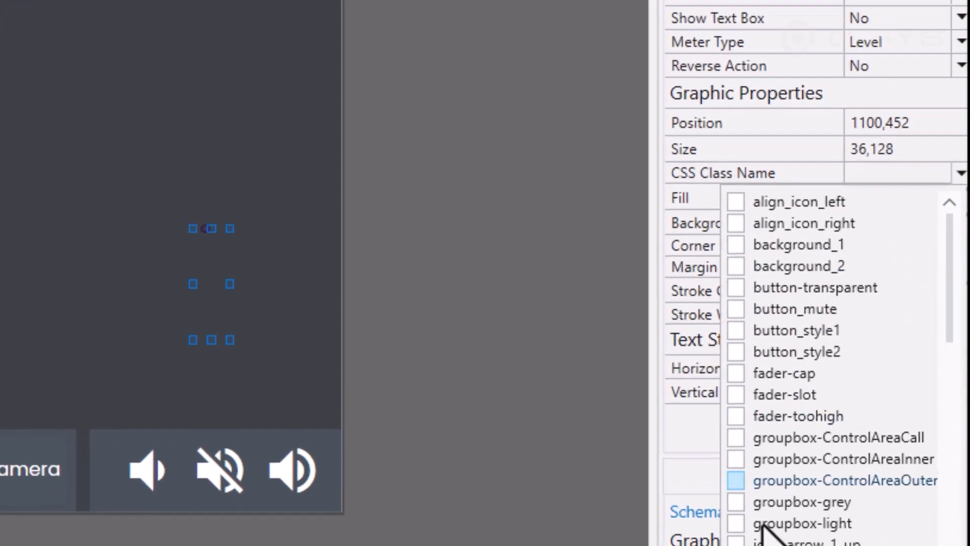
scroll(799, 531, "down", 20)
scroll(769, 485, "down", 3)
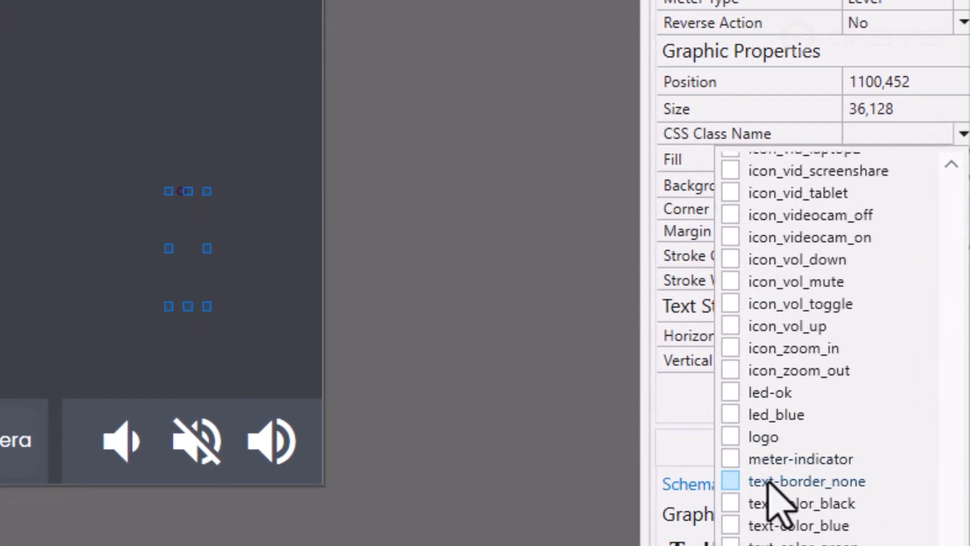
left_click(825, 458)
left_click(104, 250)
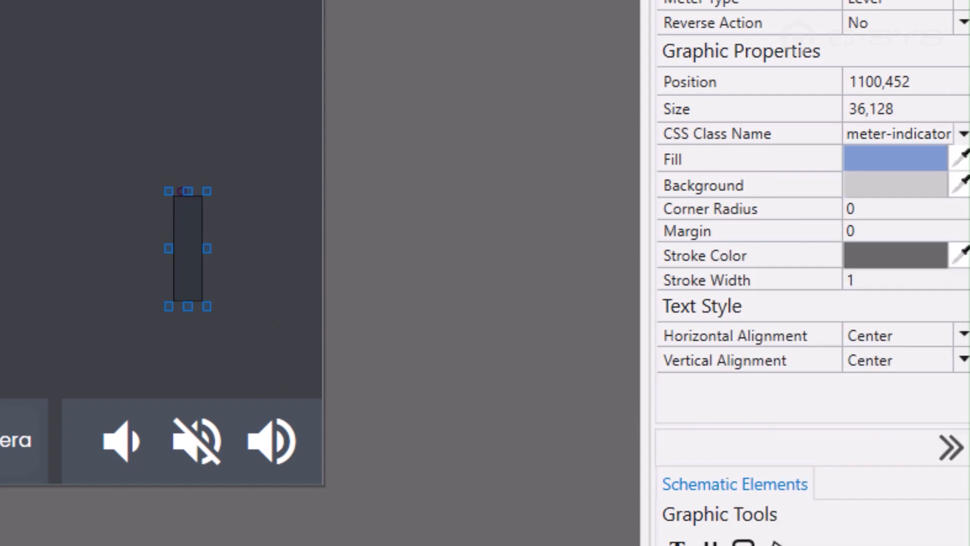
- Move the meter to the page's right edge just above the footer and stretch it up to just below the Room Controls title
left_click(139, 229)
left_click_drag(180, 221, 300, 316)
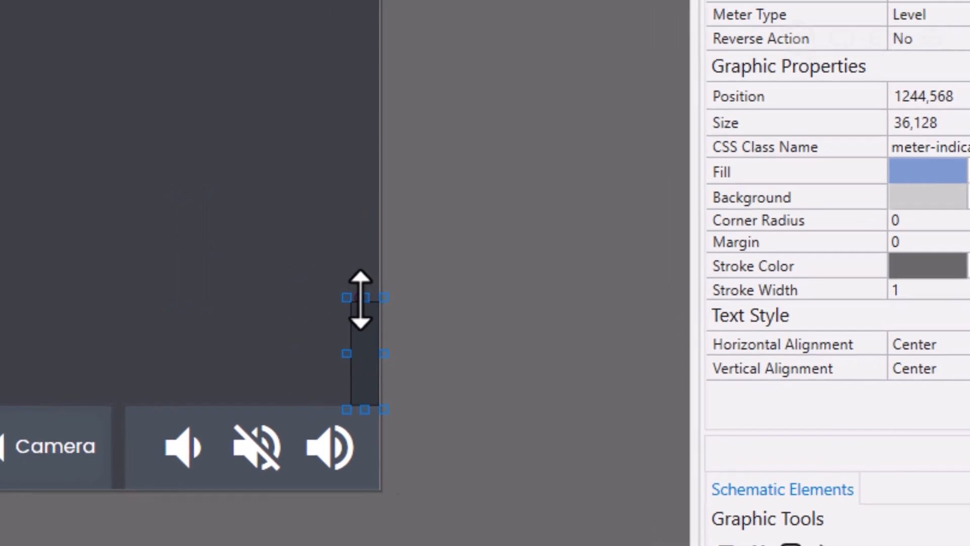
left_click_drag(360, 297, 845, 48)
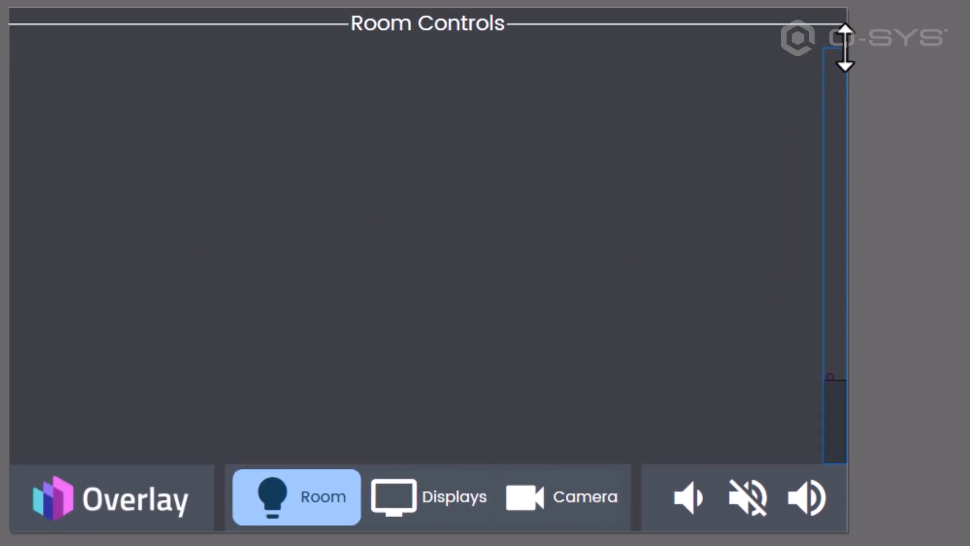
left_click(751, 152)
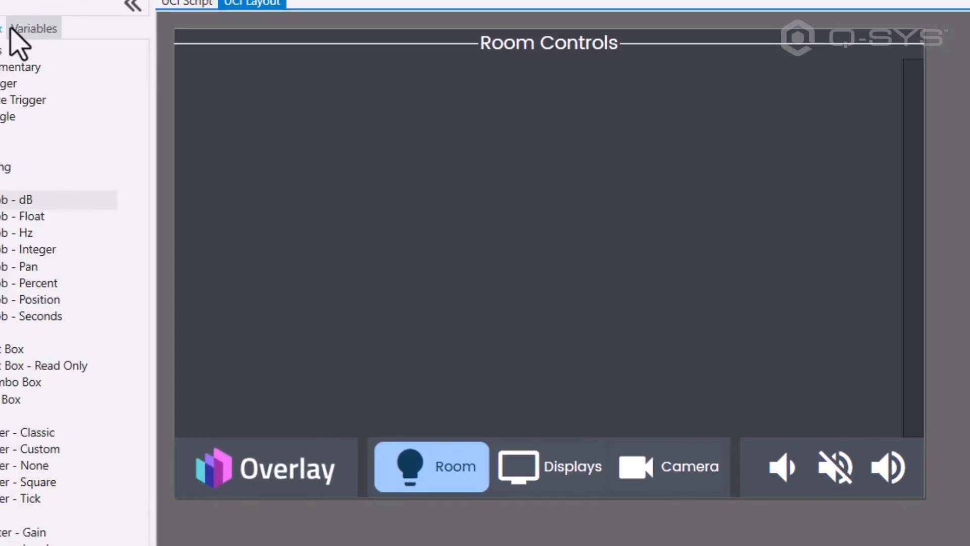
- Show the layout's layers and link the volume mute button to the Mute control of the Gain component
left_click(25, 39)
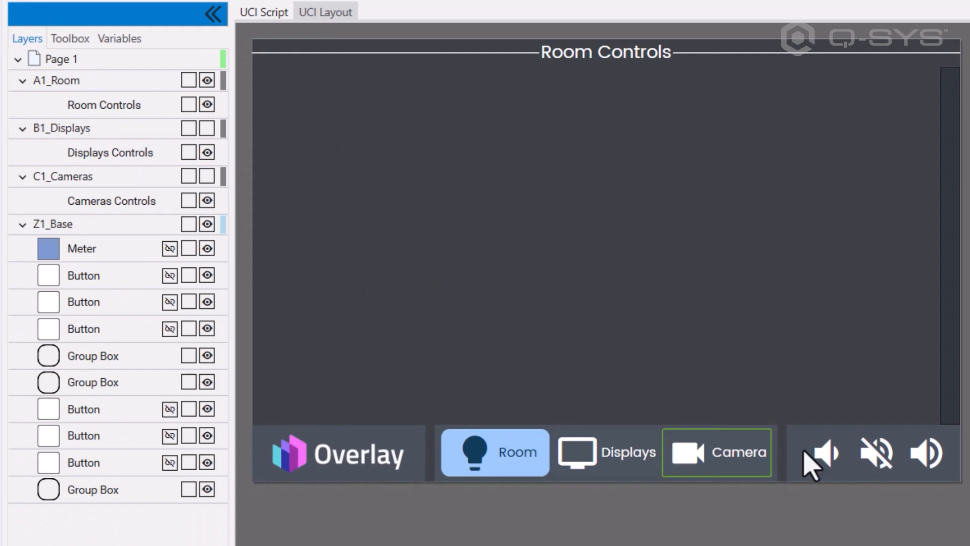
left_click(941, 341)
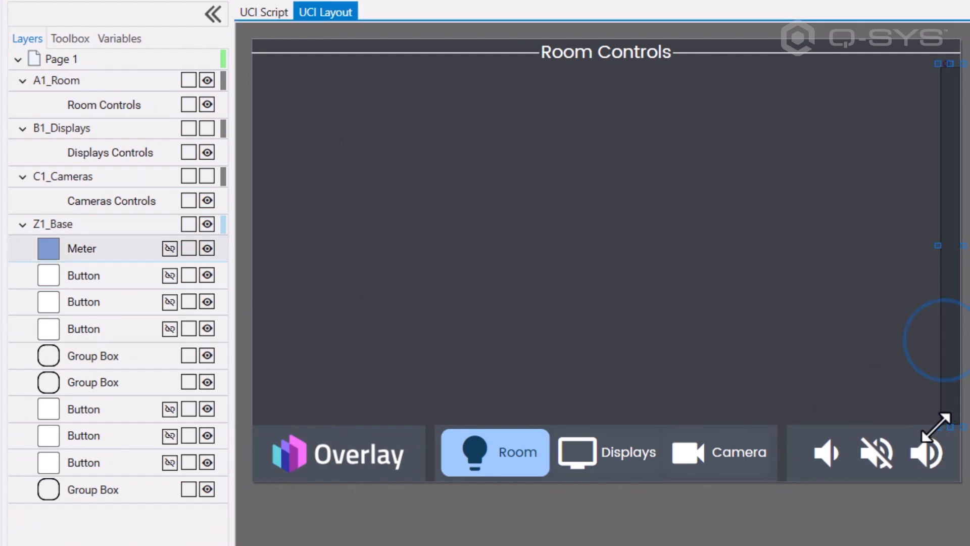
left_click(877, 452)
left_click(824, 460)
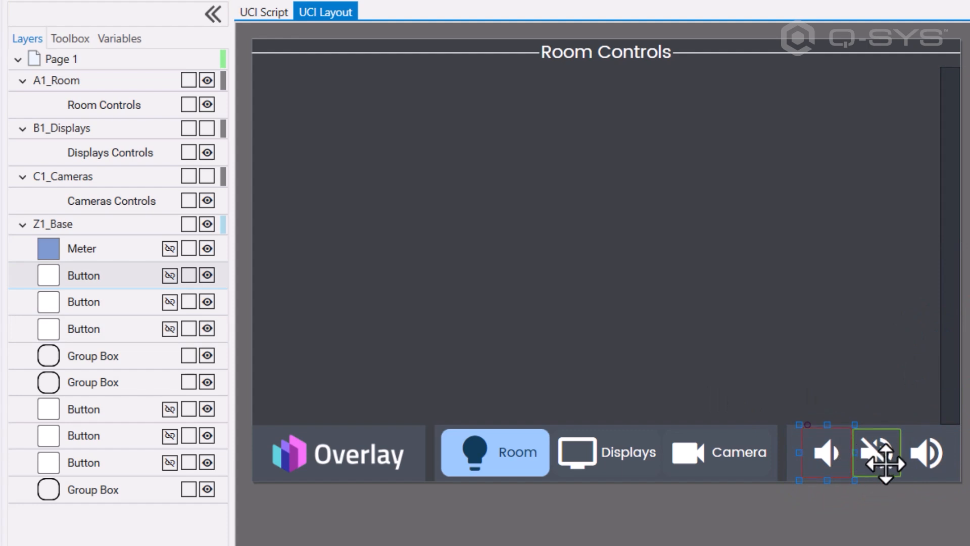
left_click(884, 463)
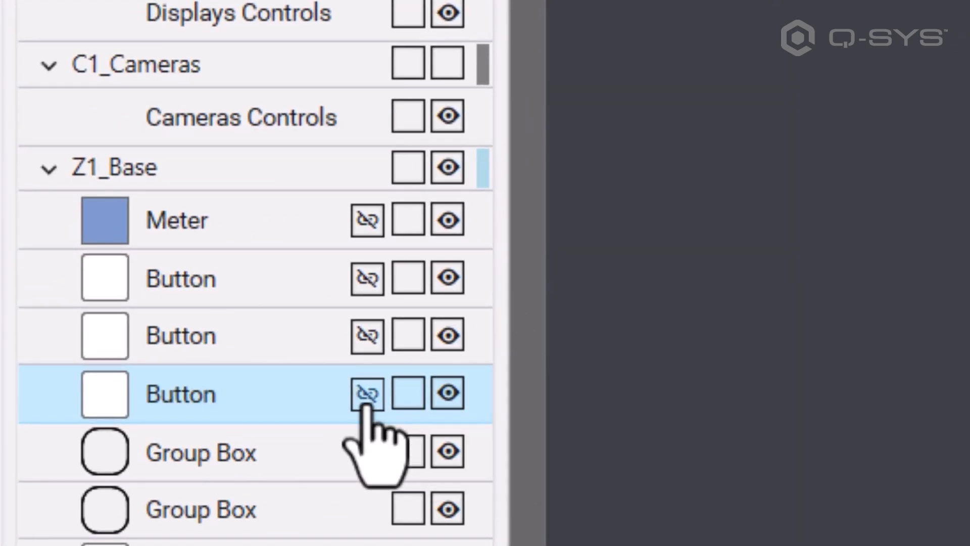
left_click(367, 395)
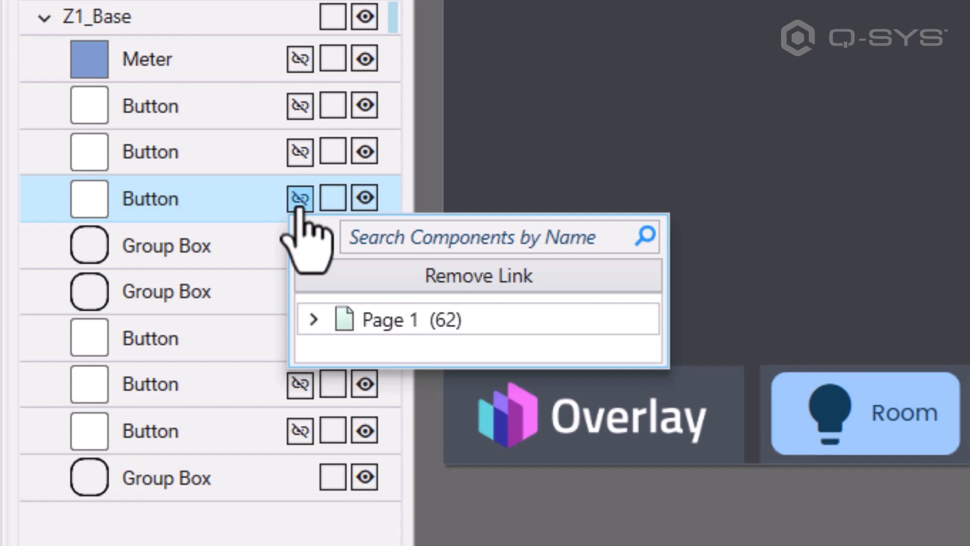
left_click(314, 318)
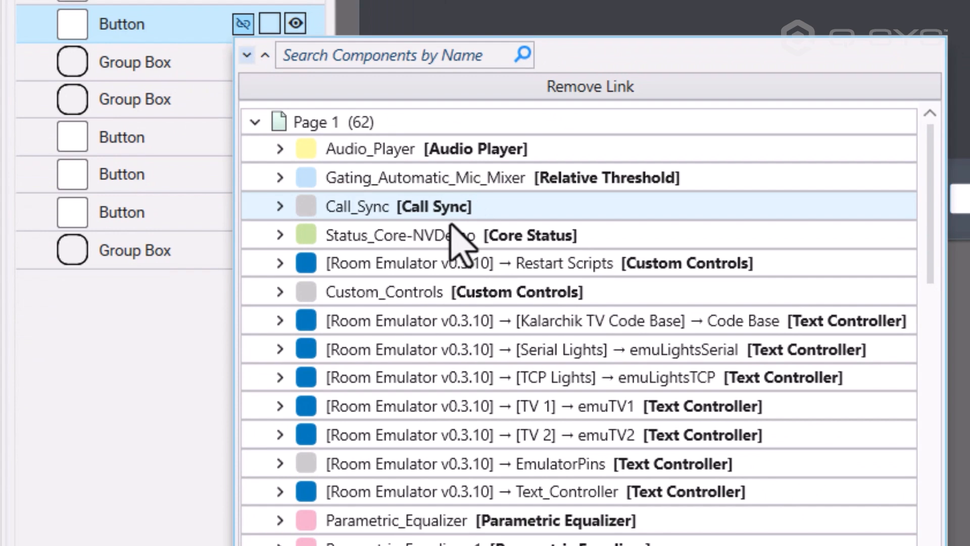
scroll(414, 213, "down", 1)
scroll(415, 223, "down", 5)
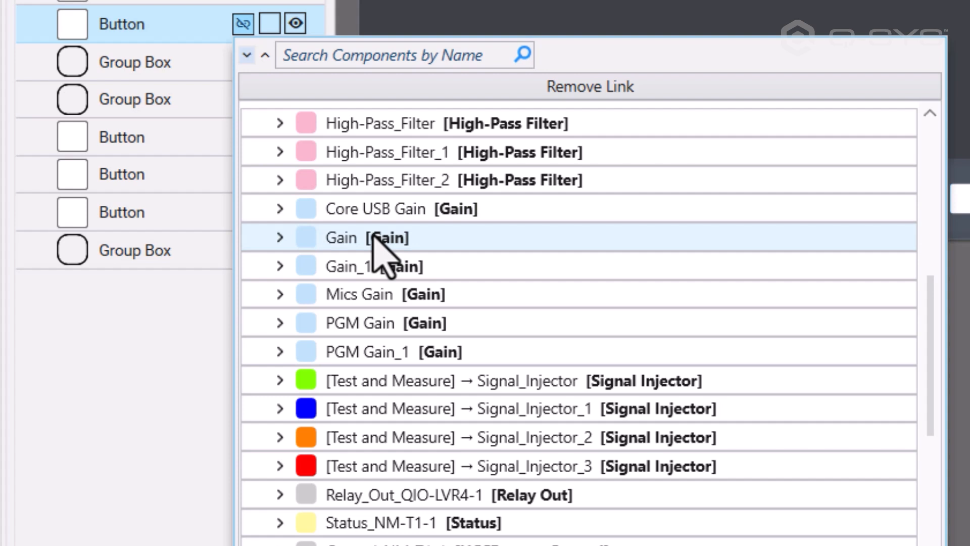
left_click(280, 237)
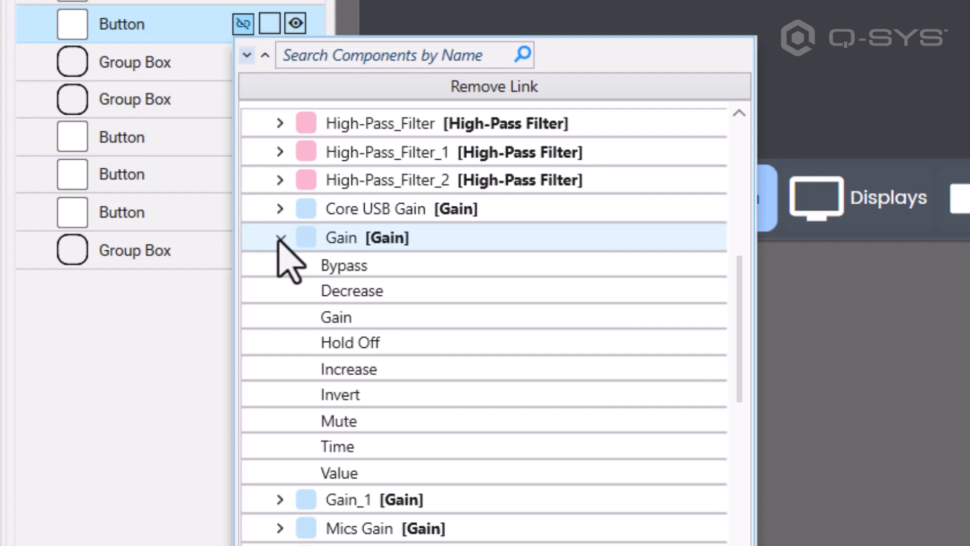
left_click(353, 422)
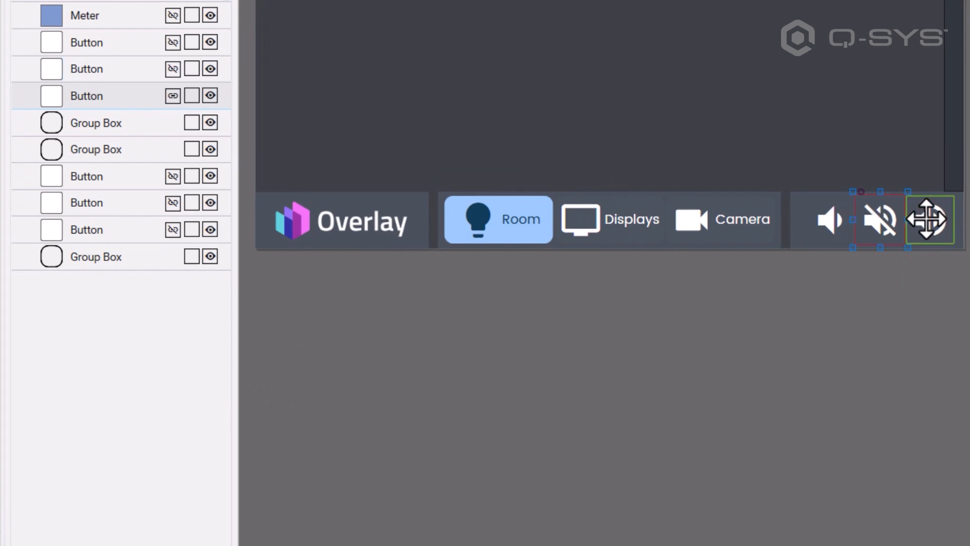
- Link the volume up button to the Increase control of the Gain component
left_click(927, 219)
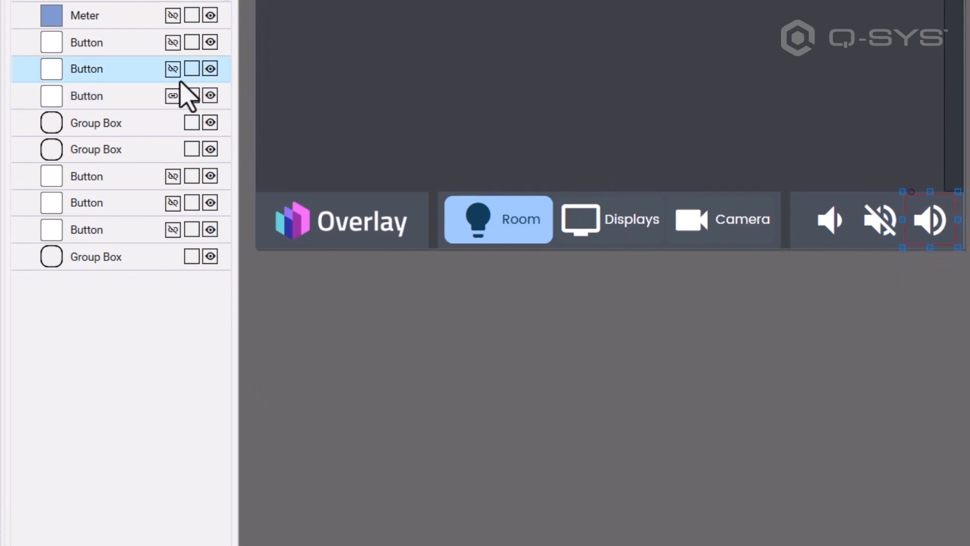
left_click(172, 69)
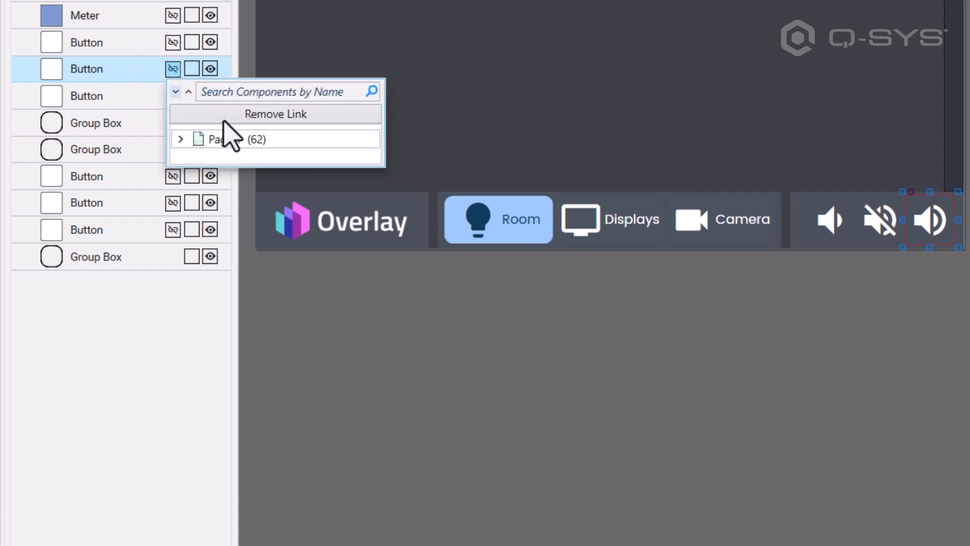
left_click(180, 140)
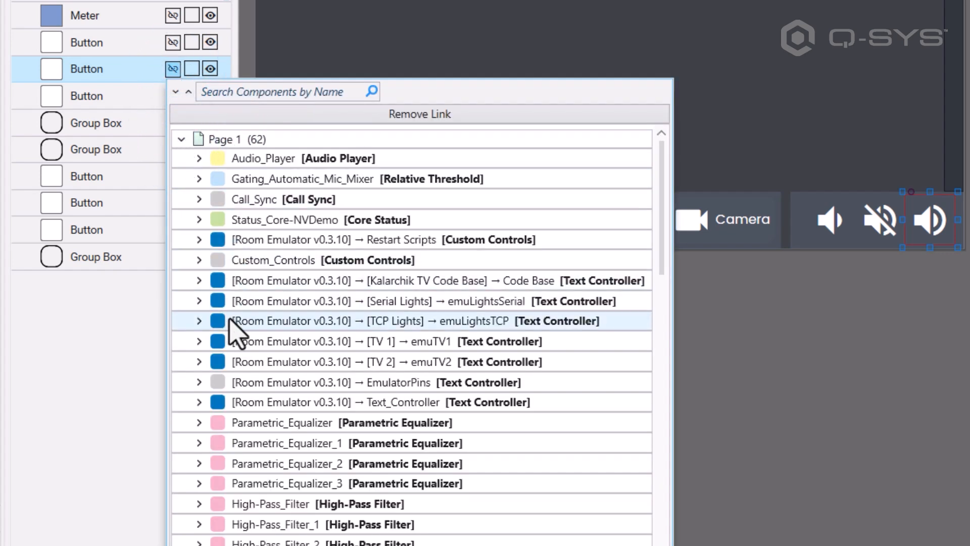
scroll(233, 349, "down", 3)
scroll(237, 387, "down", 3)
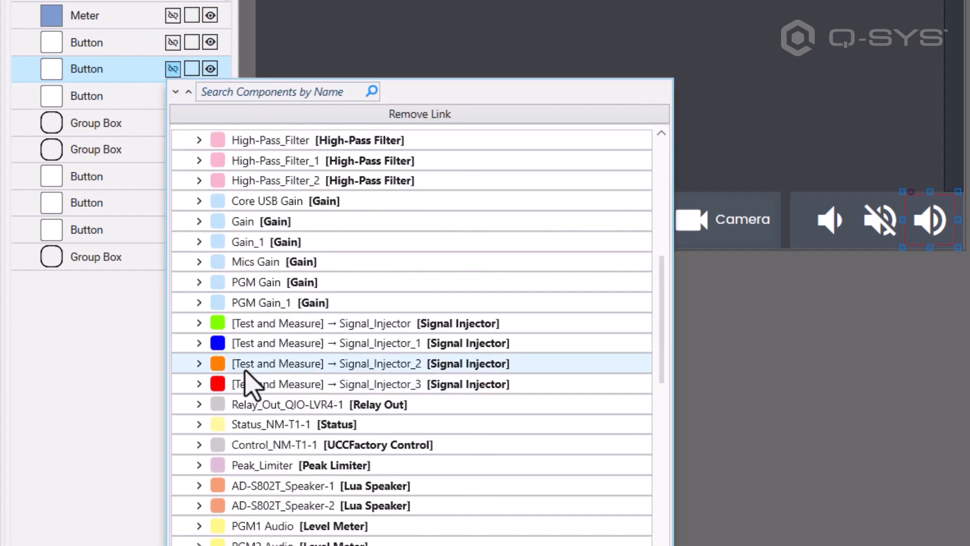
left_click(200, 221)
left_click(255, 315)
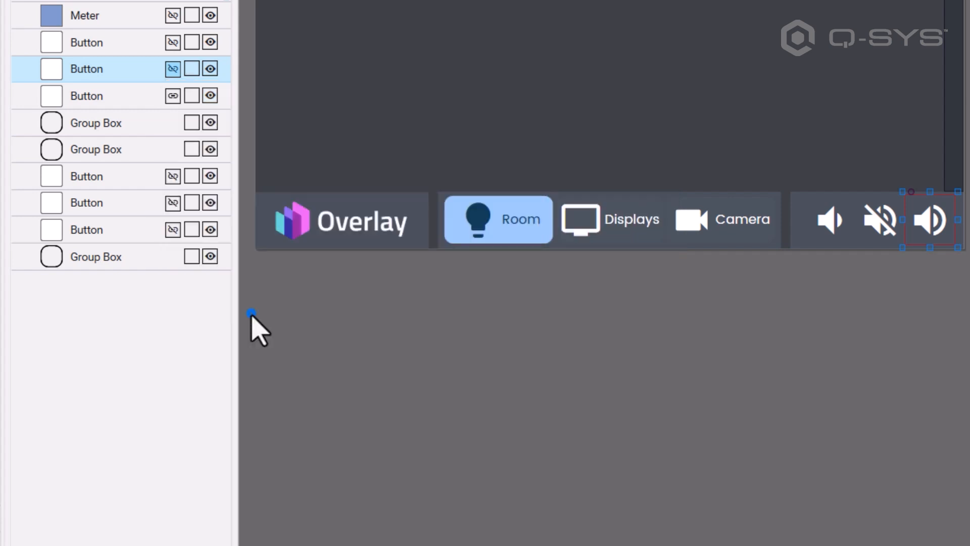
- Link the volume down button to the Decrease control of the Gain component
left_click(825, 222)
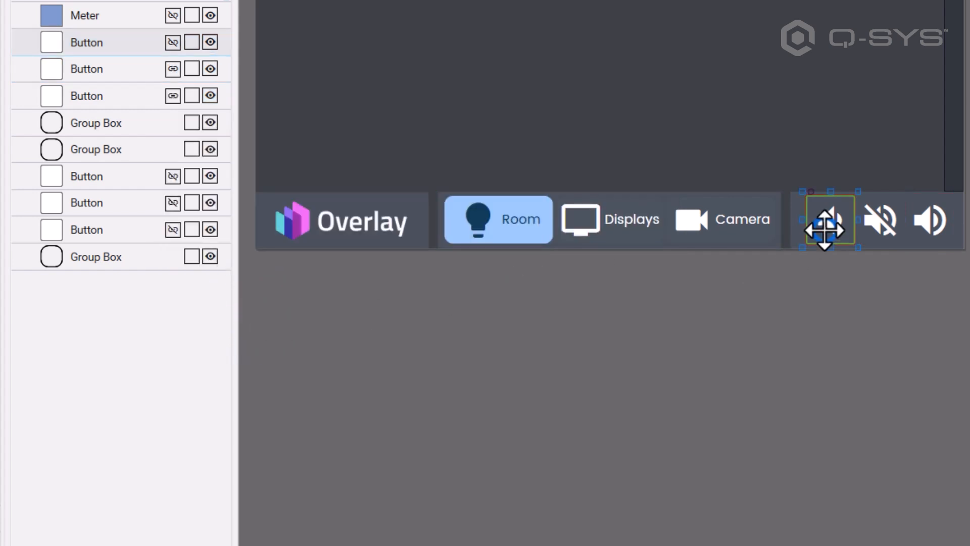
left_click(173, 42)
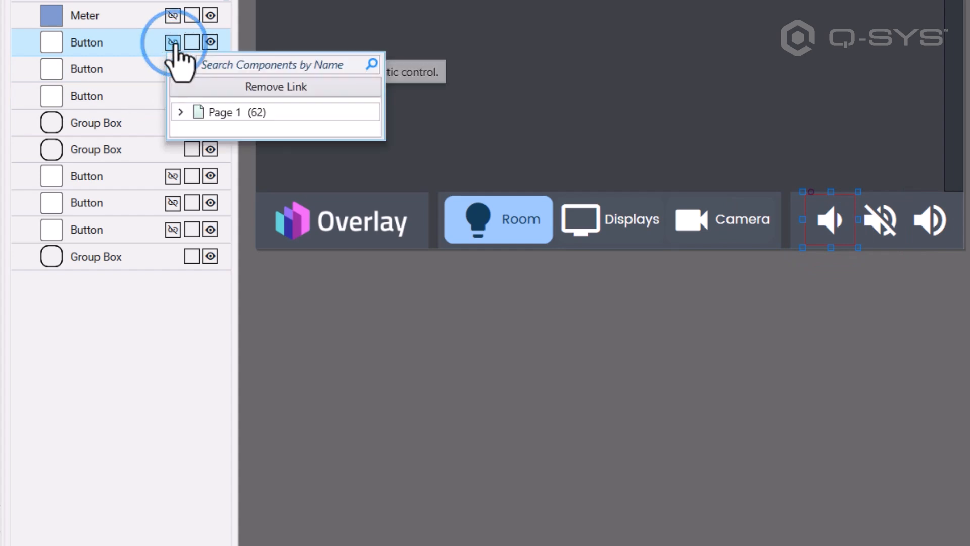
left_click(182, 113)
scroll(223, 353, "down", 2)
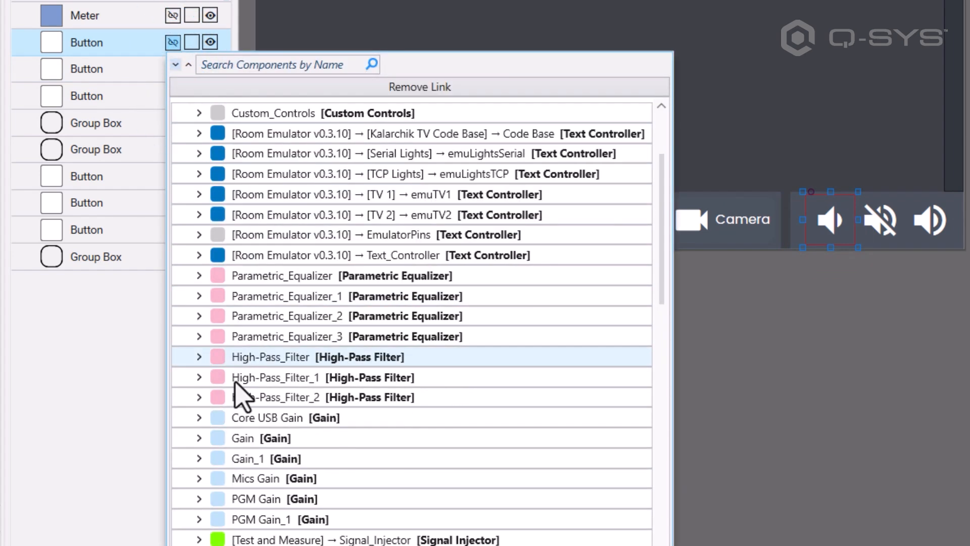
left_click(200, 439)
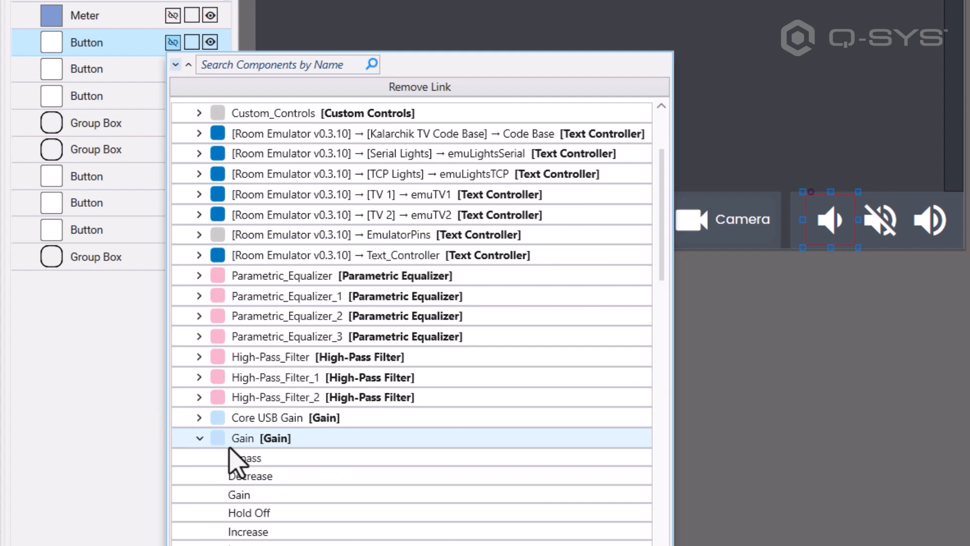
scroll(243, 455, "down", 2)
left_click(252, 356)
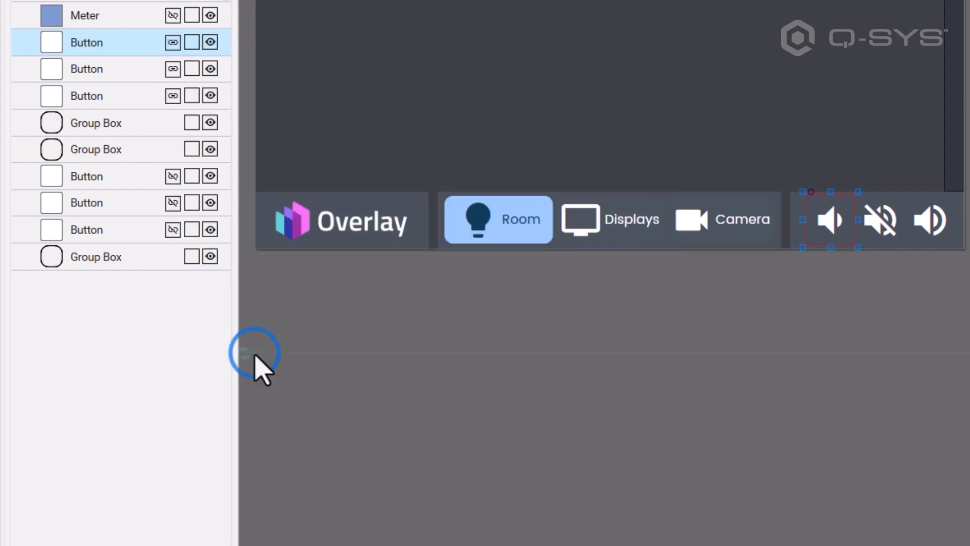
- Link the meter in the Z1_Base layer to the Gain control of the Gain component
left_click(953, 45)
left_click(173, 15)
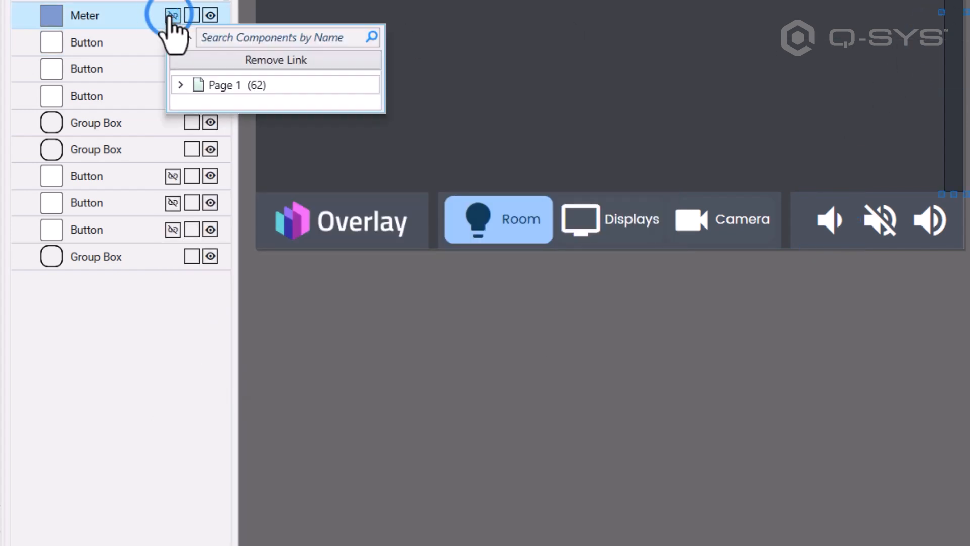
left_click(180, 85)
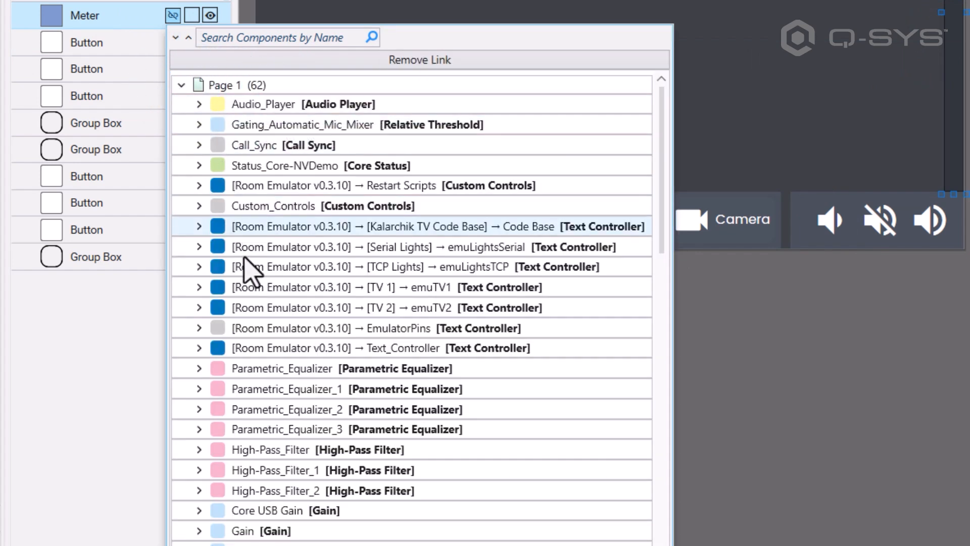
scroll(237, 427, "down", 3)
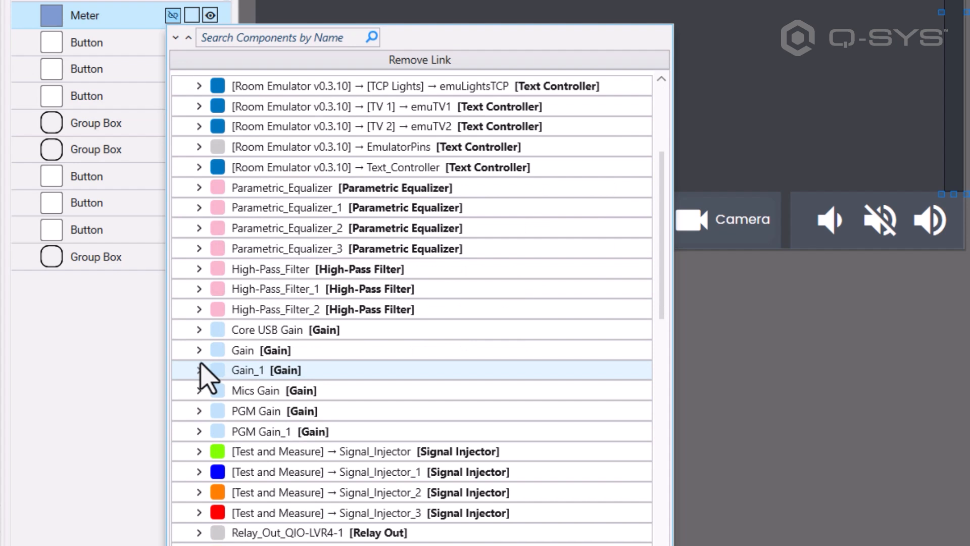
left_click(199, 351)
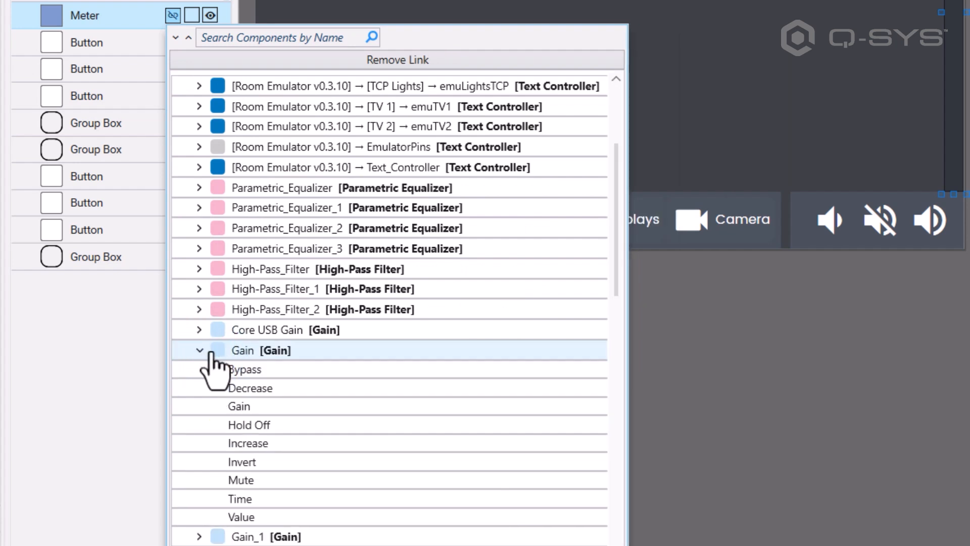
left_click(252, 407)
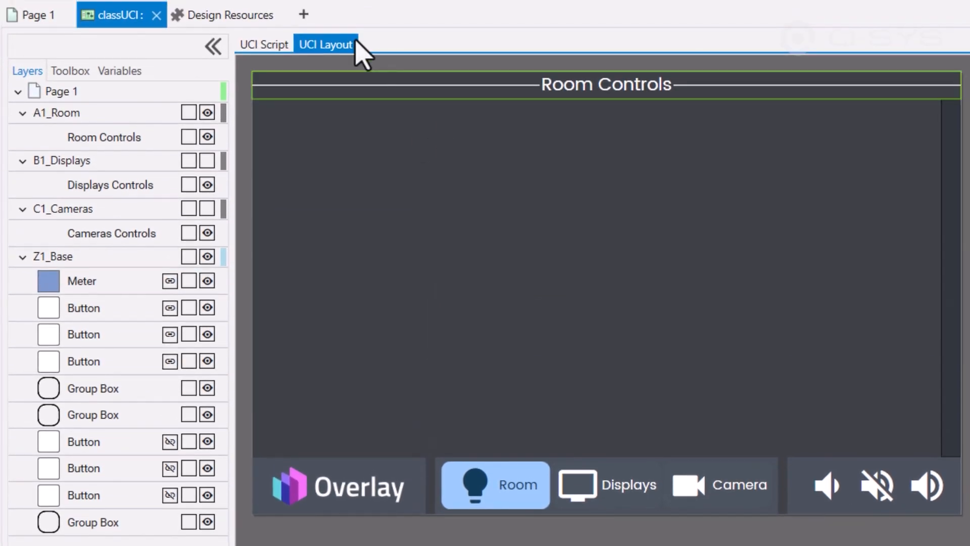
- Dock the classUCI document beneath the Page 1 schematic and run the design in emulation with both in view
left_click(105, 24)
left_click_drag(263, 253, 602, 468)
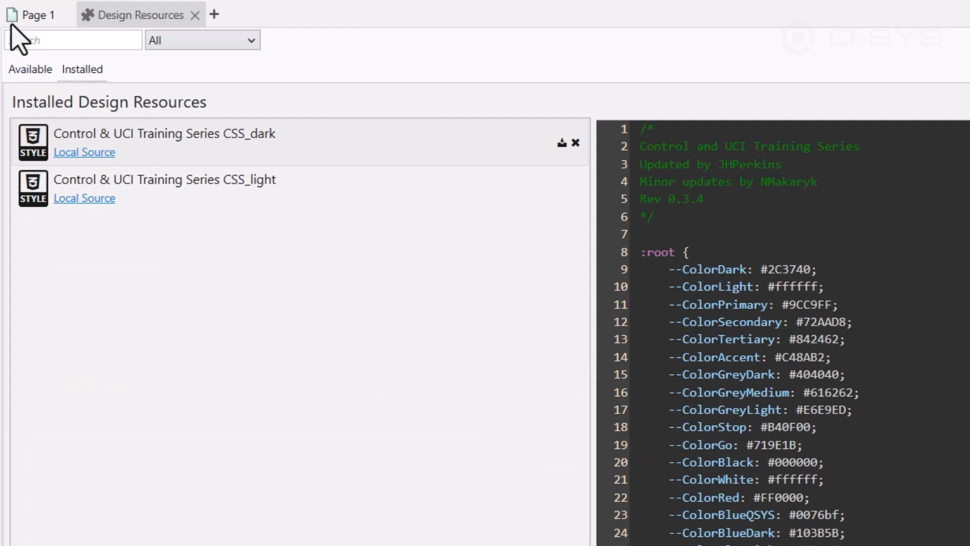
left_click(32, 16)
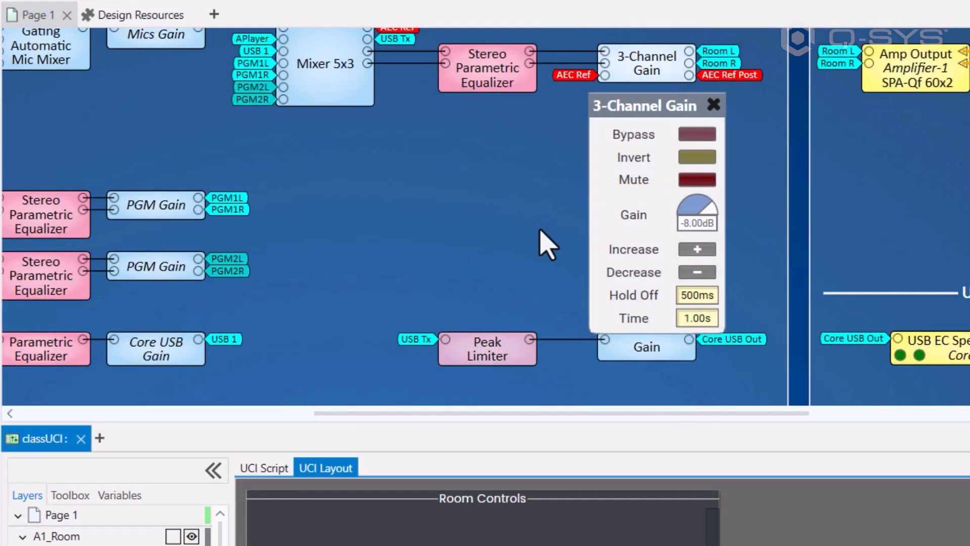
key("F6")
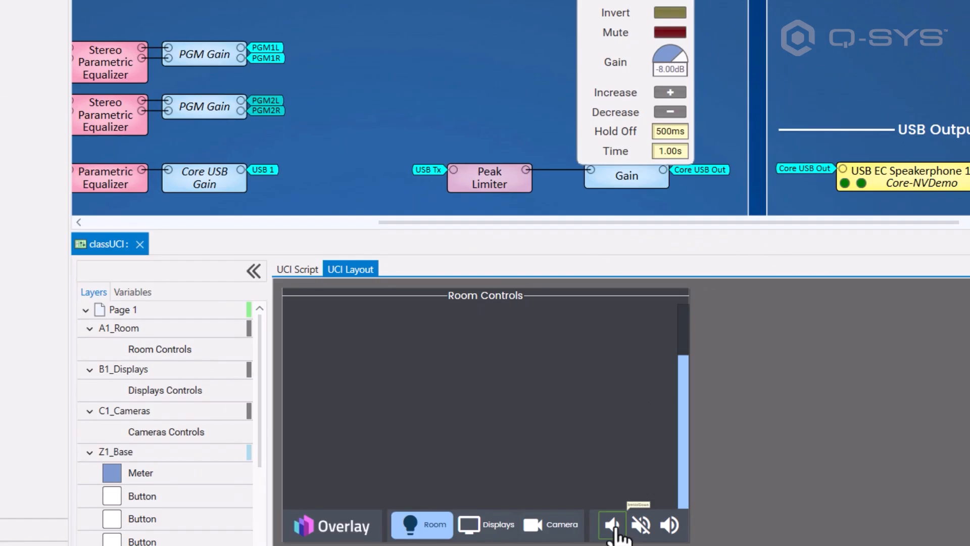
- Test the footer's volume buttons by lowering the 3-Channel Gain to -60 dB and raising it back to -12 dB
left_click(612, 526)
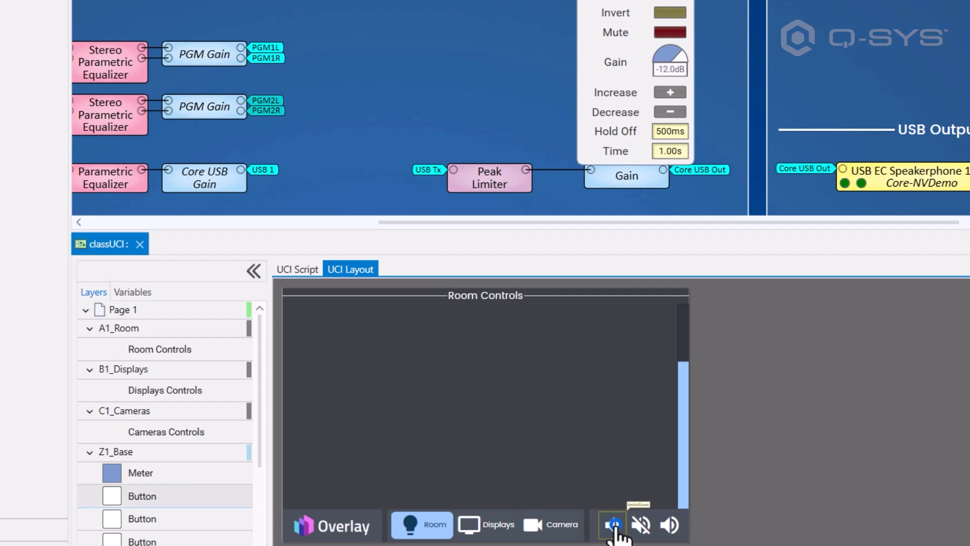
left_click(613, 527)
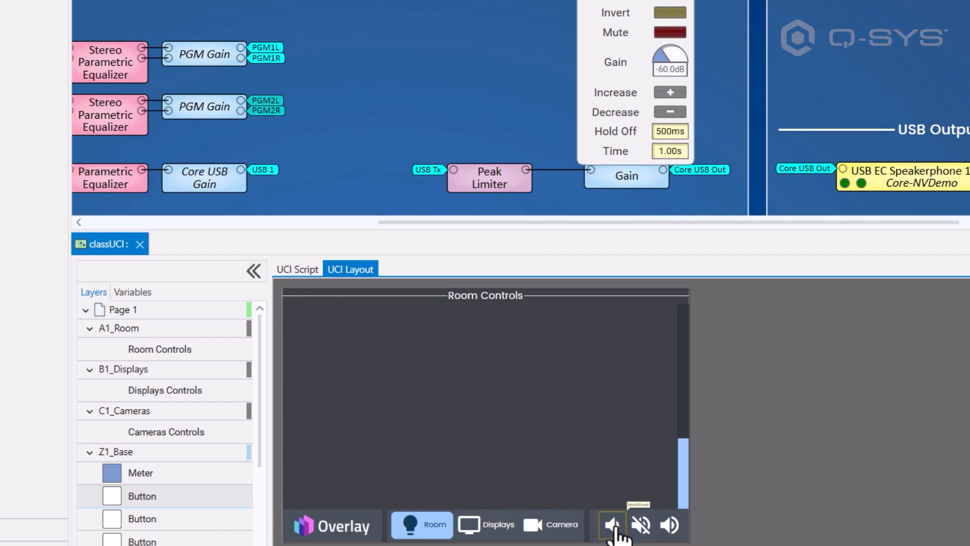
left_click(671, 526)
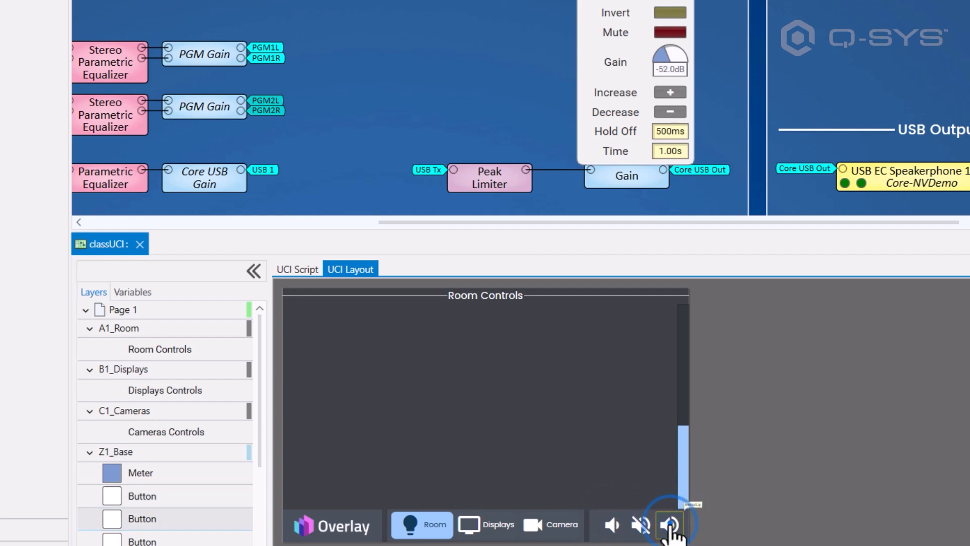
left_click(671, 526)
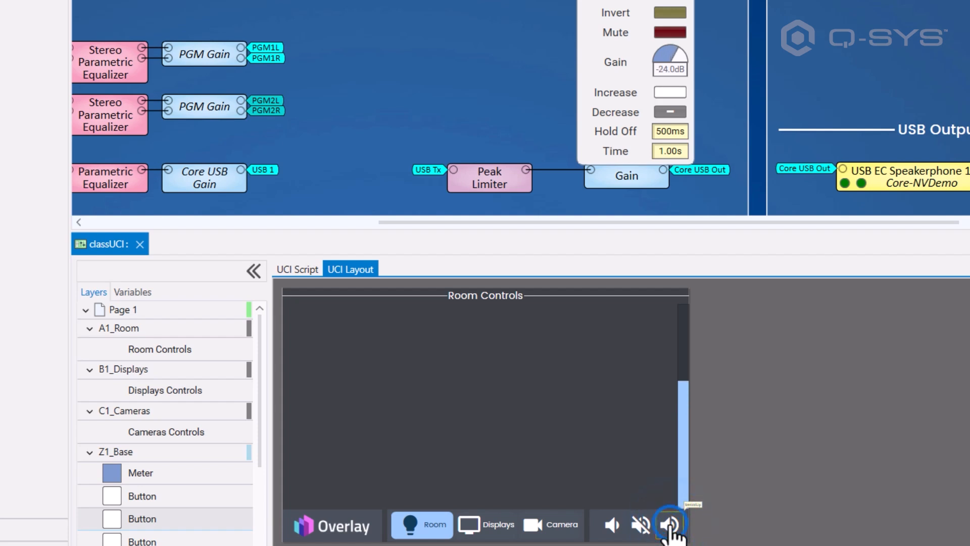
left_click(671, 526)
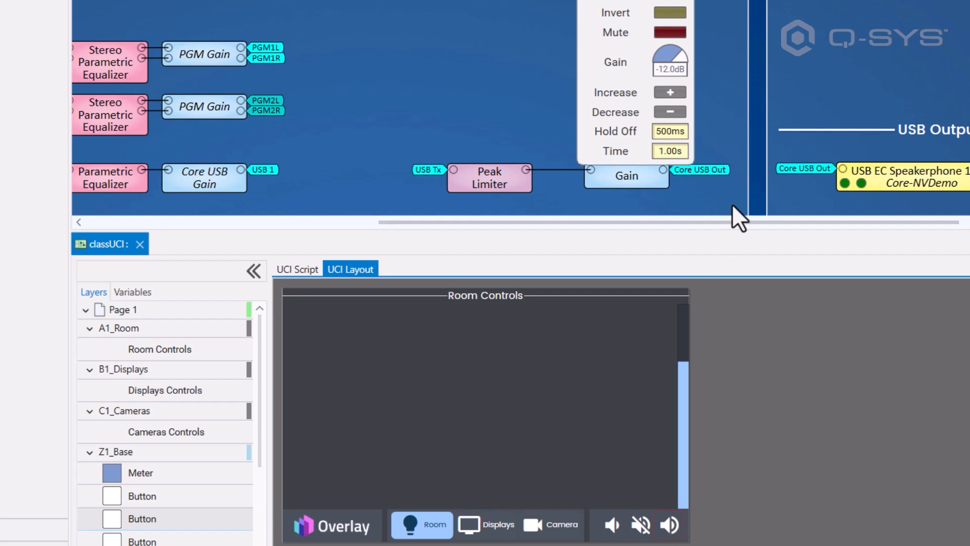
- Test the footer's mute button by switching the room mute on and off again
left_click(641, 526)
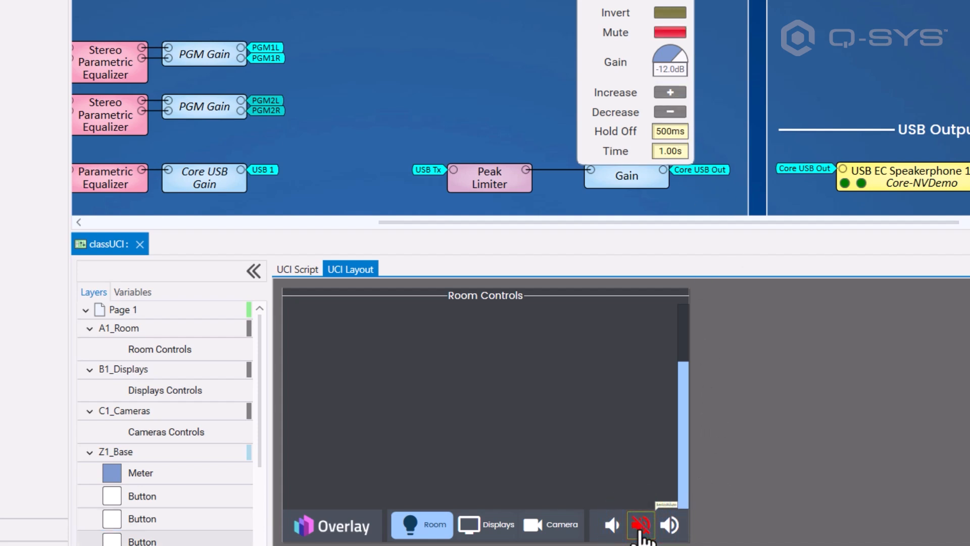
left_click(641, 526)
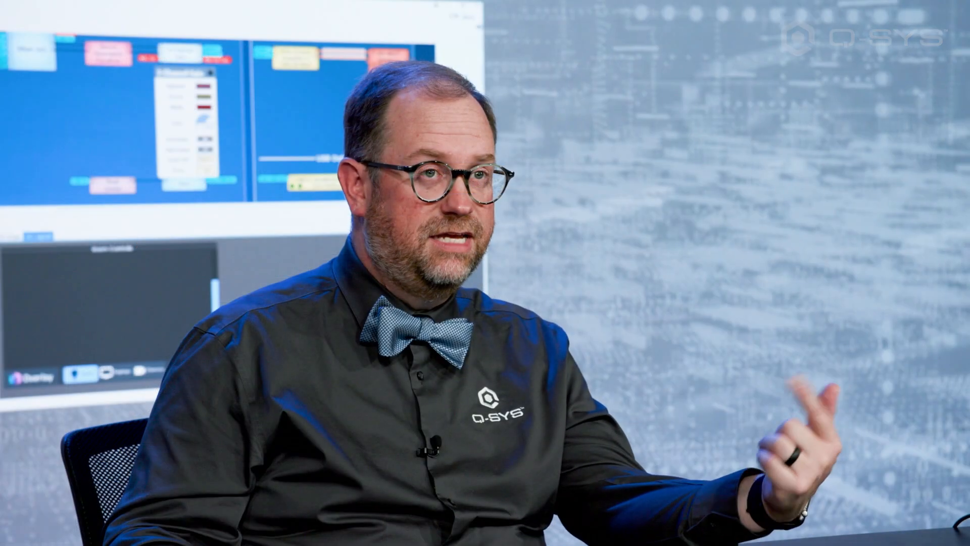